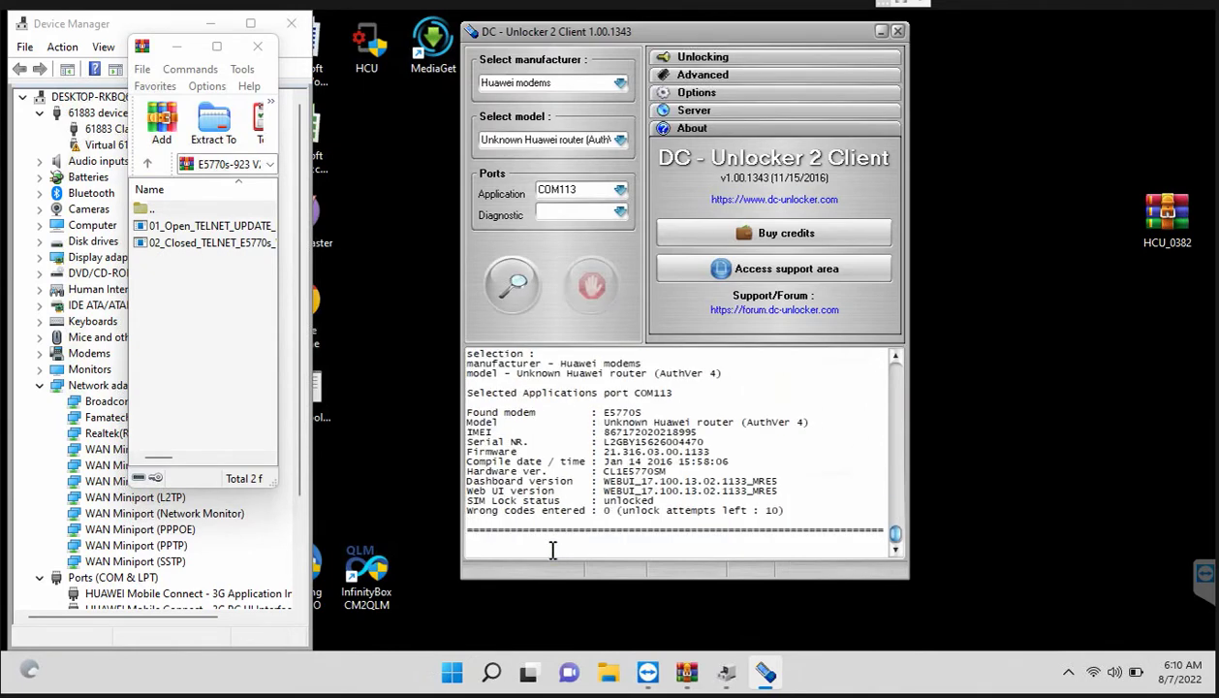
# Step: Place the cursor at the bottom of the log to send at^godload to the E5770s modem
pyautogui.click(552, 549)
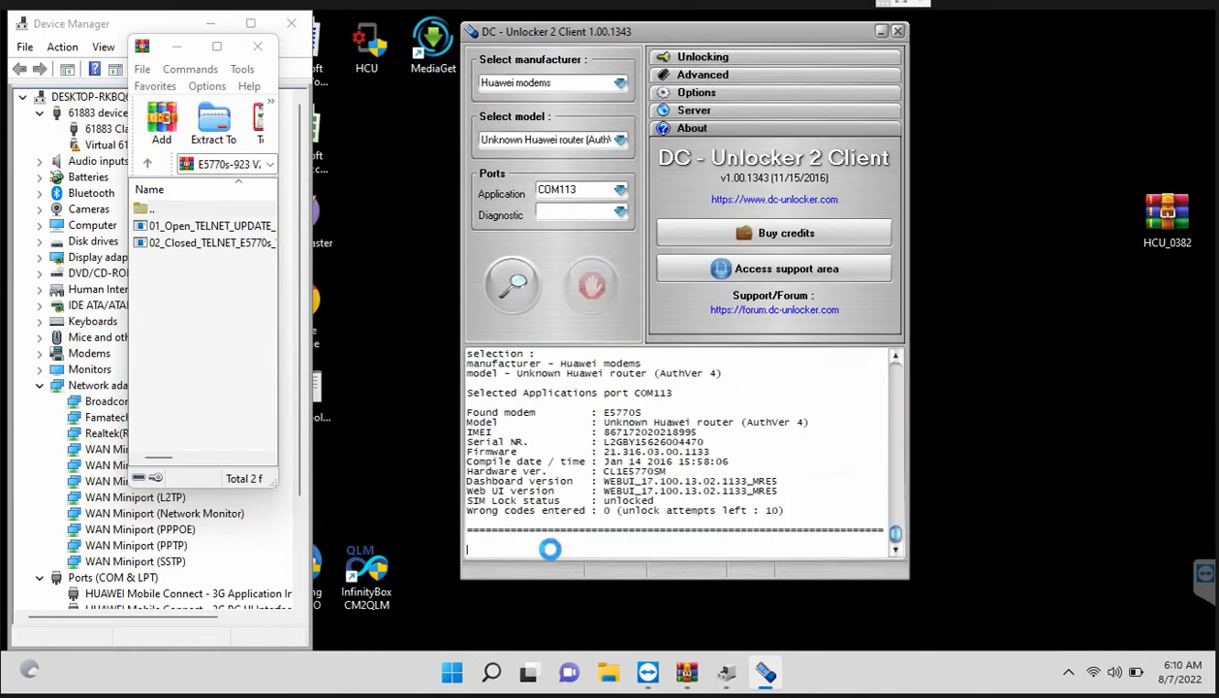
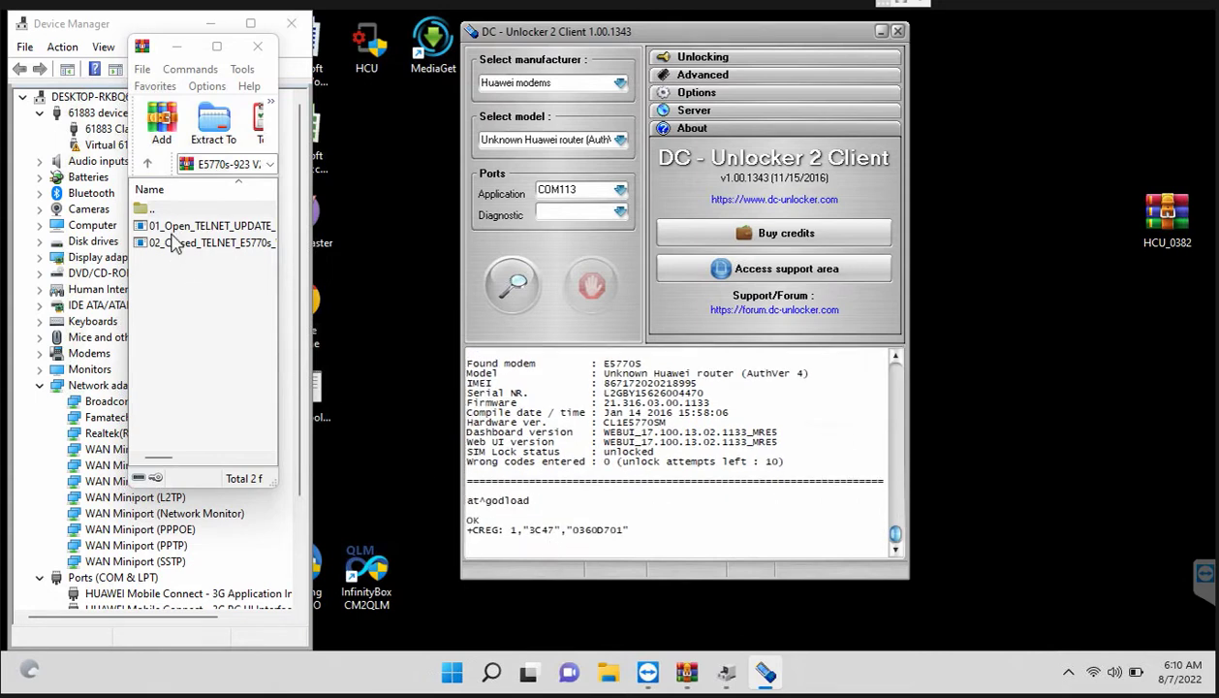
# Step: Extract and run 01_Open_TELNET_UPDATE from the archive, entering the archive password with masking on
pyautogui.click(170, 227)
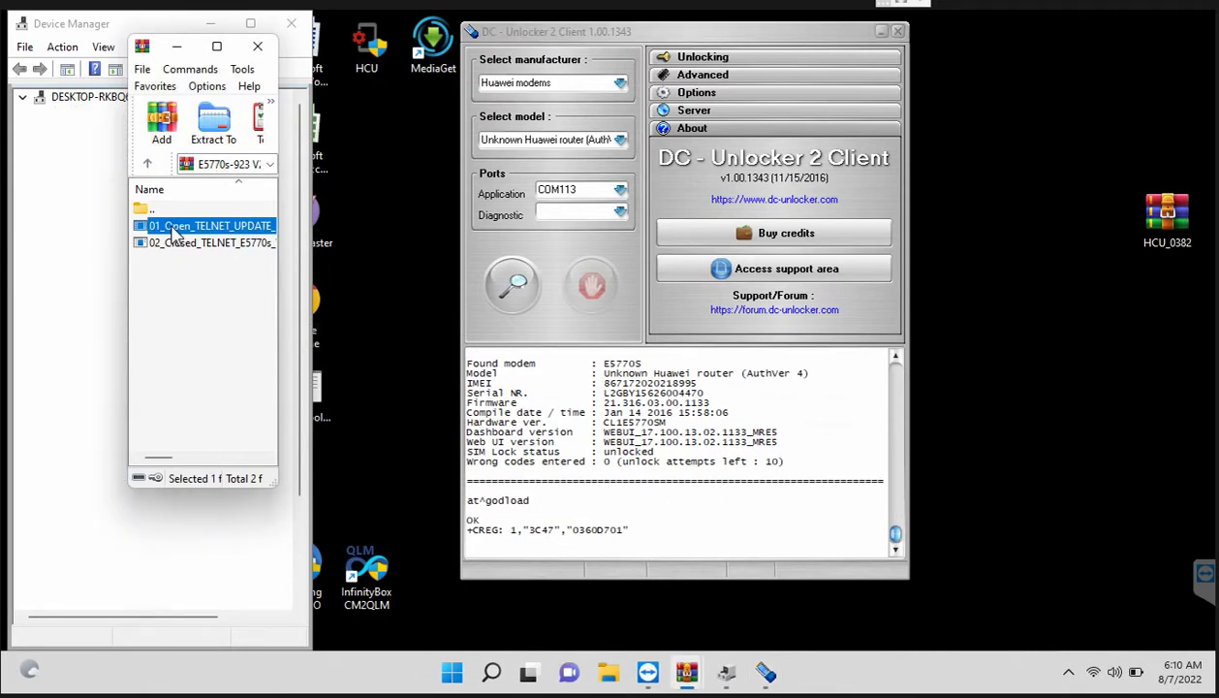
pyautogui.doubleClick(171, 227)
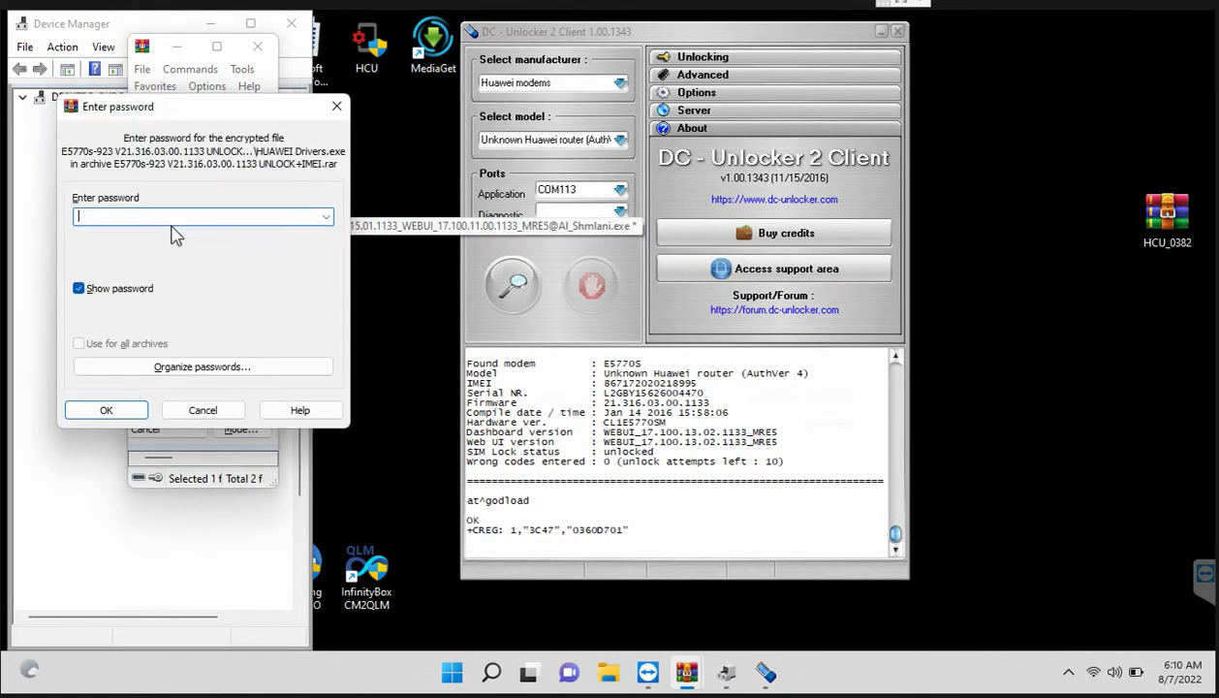
pyautogui.click(79, 288)
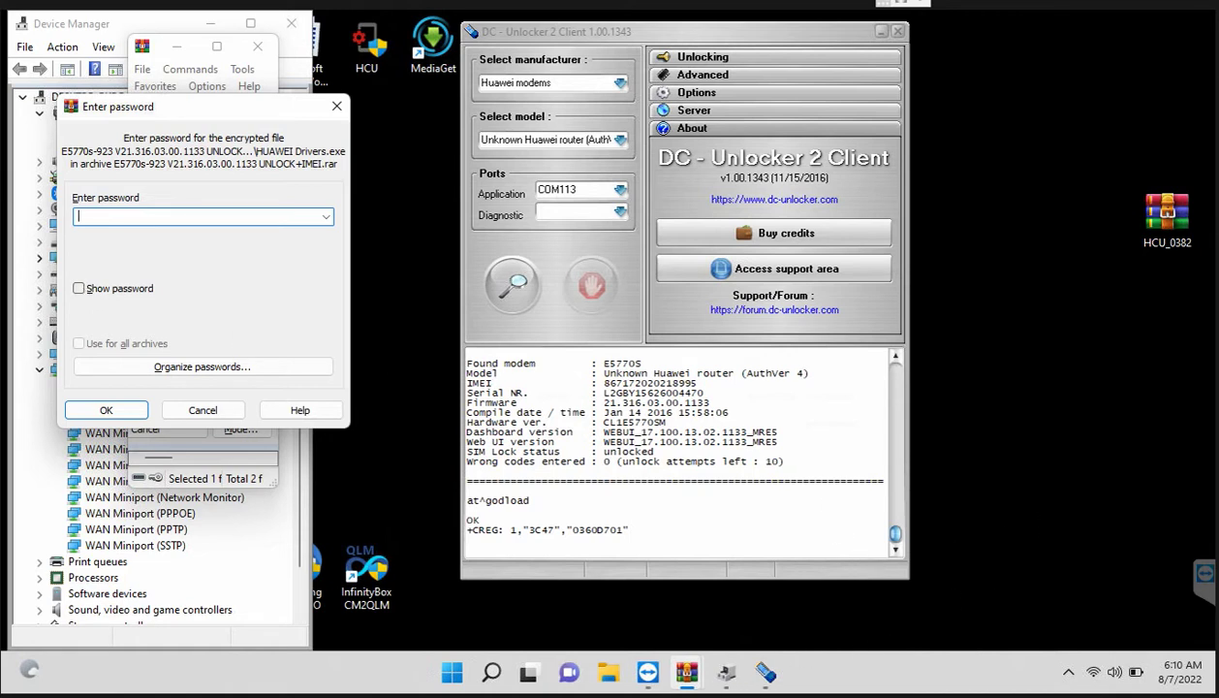
pyautogui.moveTo(725, 668)
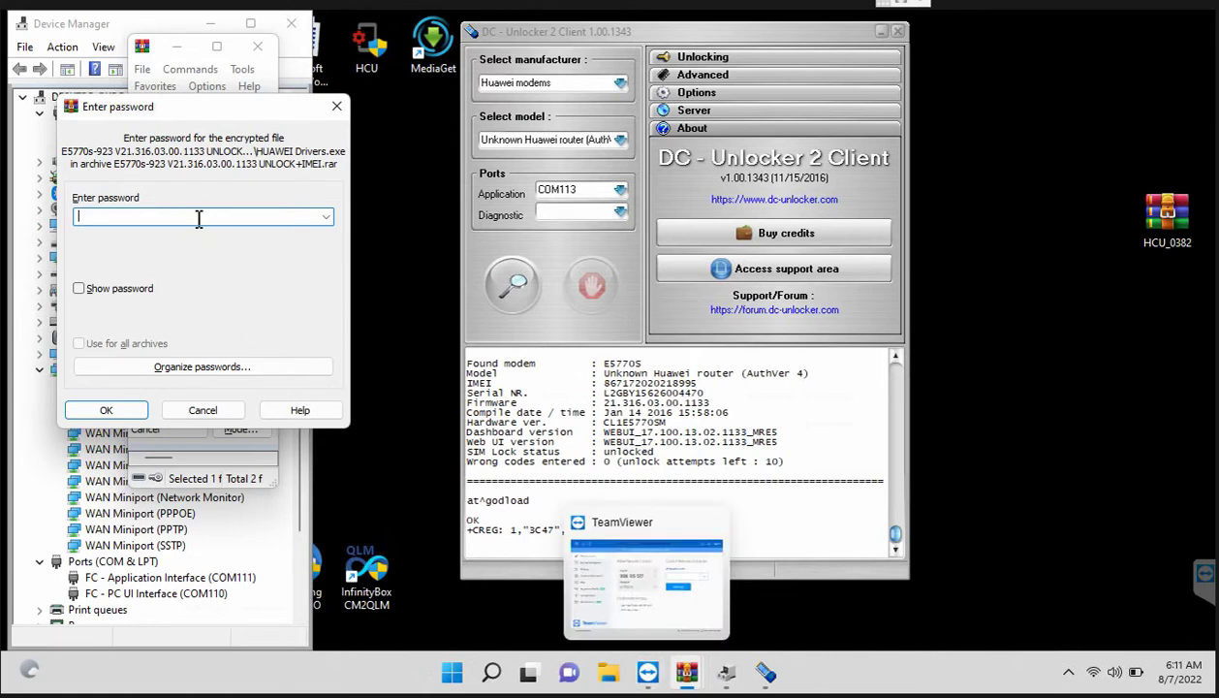
pyautogui.hotkey('ctrl', 'v')
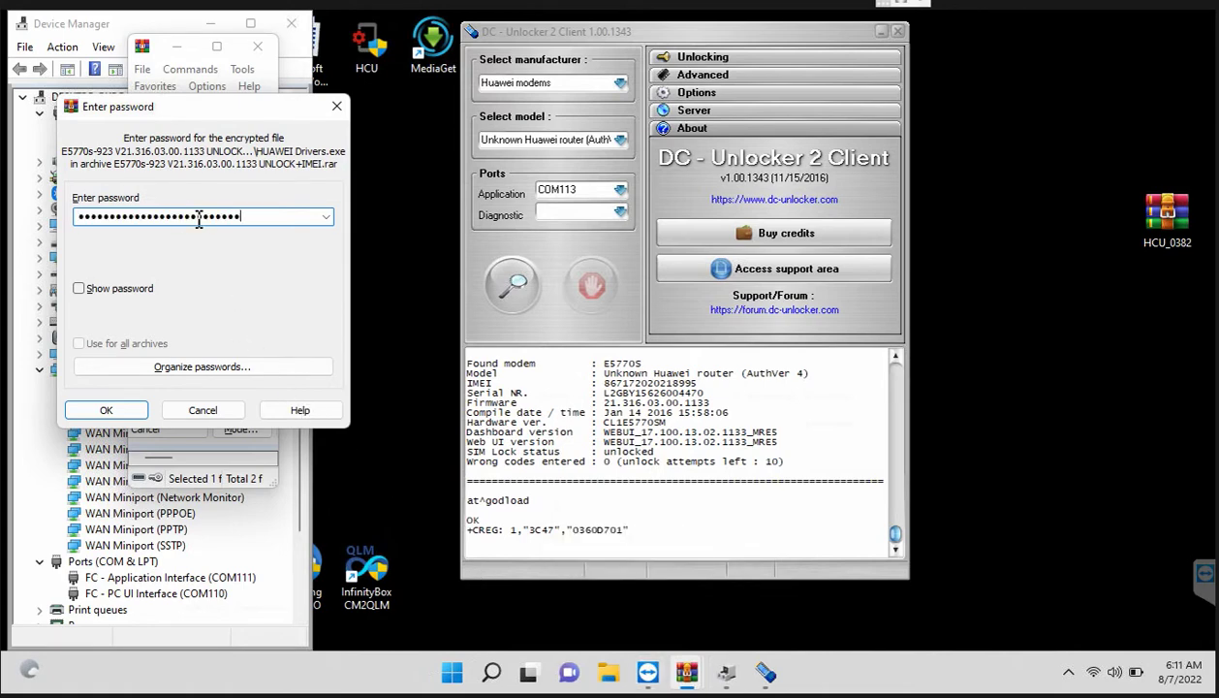
pyautogui.press('Return')
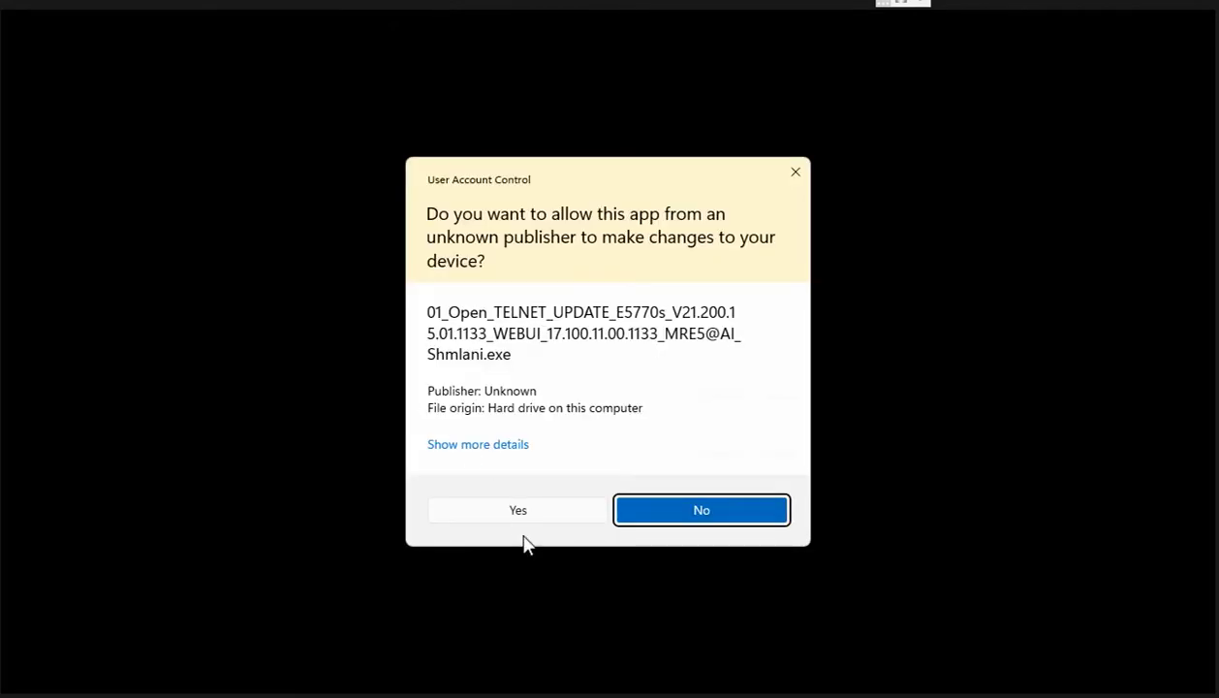
# Step: Allow the update program to run and start the firmware update in the Huawei Update Wizard
pyautogui.click(519, 512)
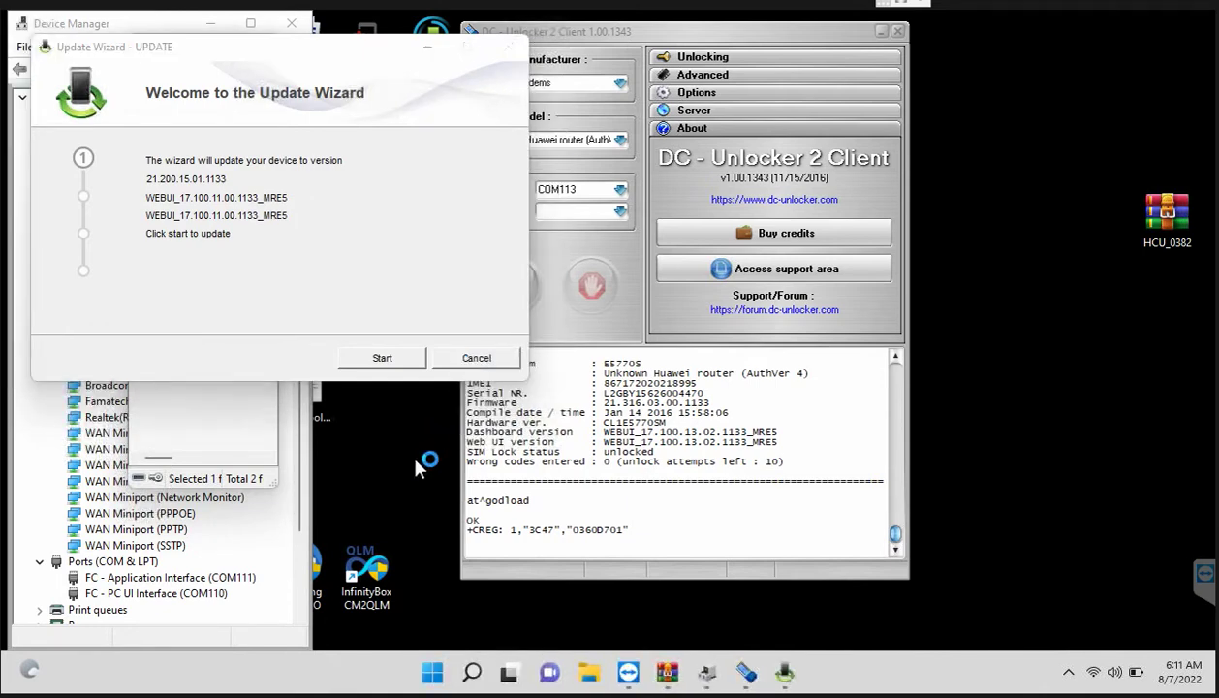
pyautogui.rightClick(426, 426)
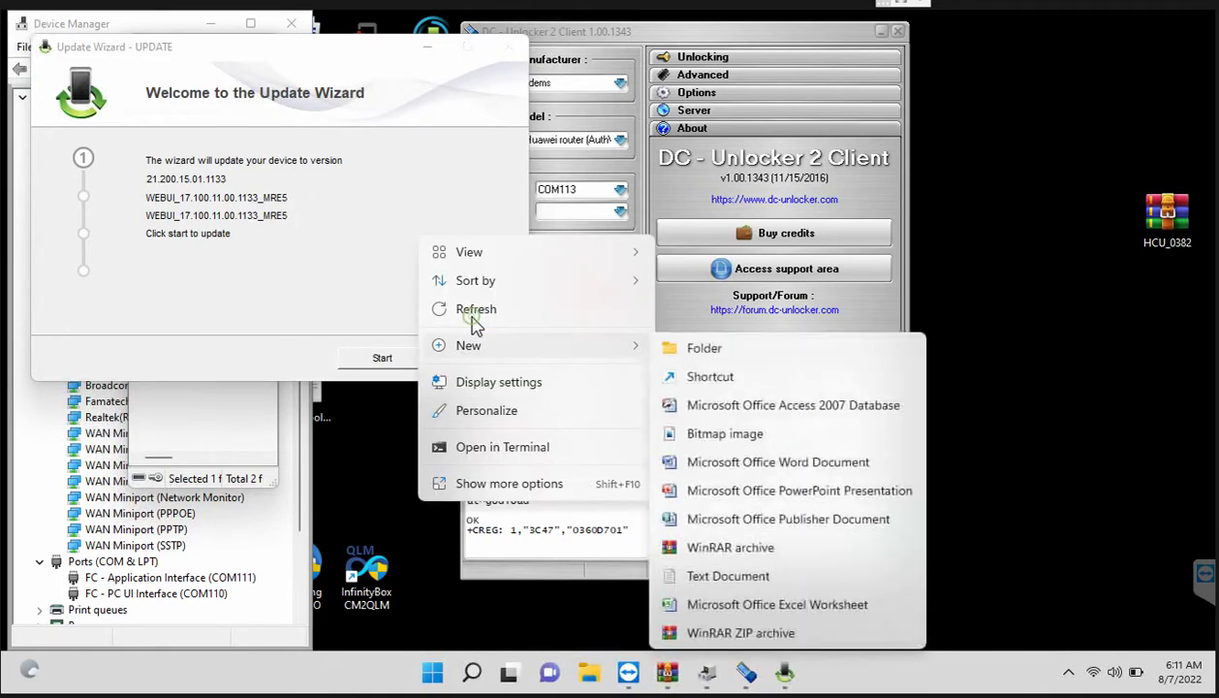
pyautogui.click(475, 310)
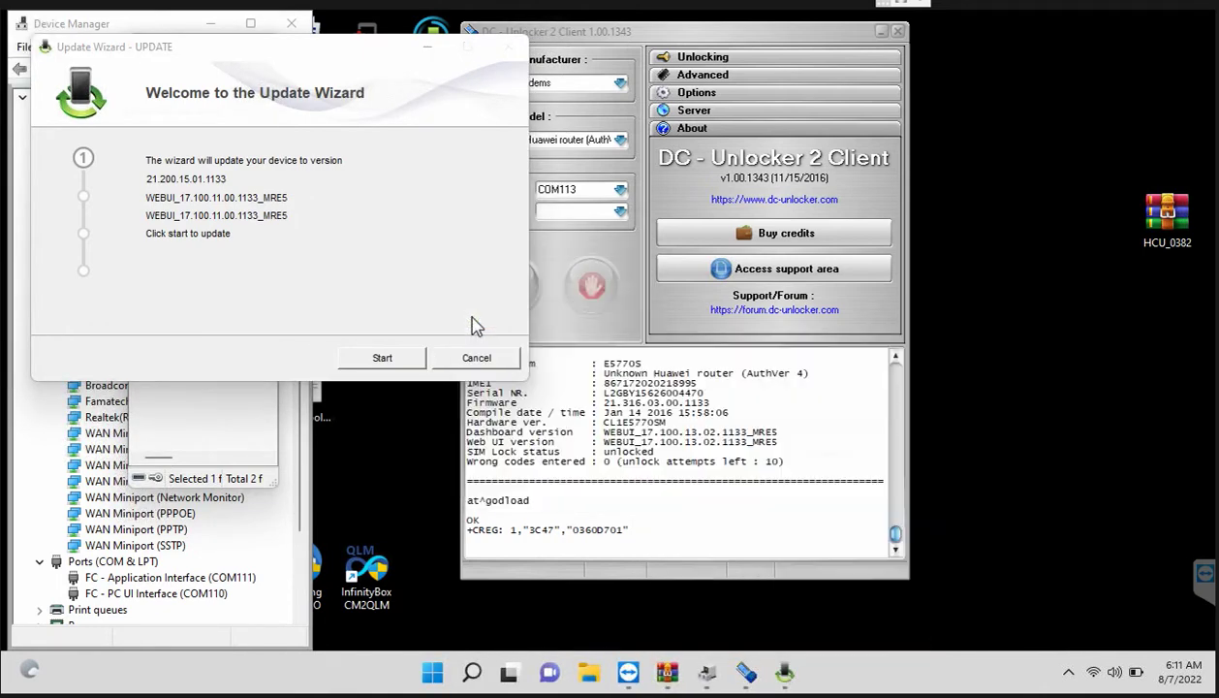
pyautogui.click(411, 355)
pyautogui.click(411, 358)
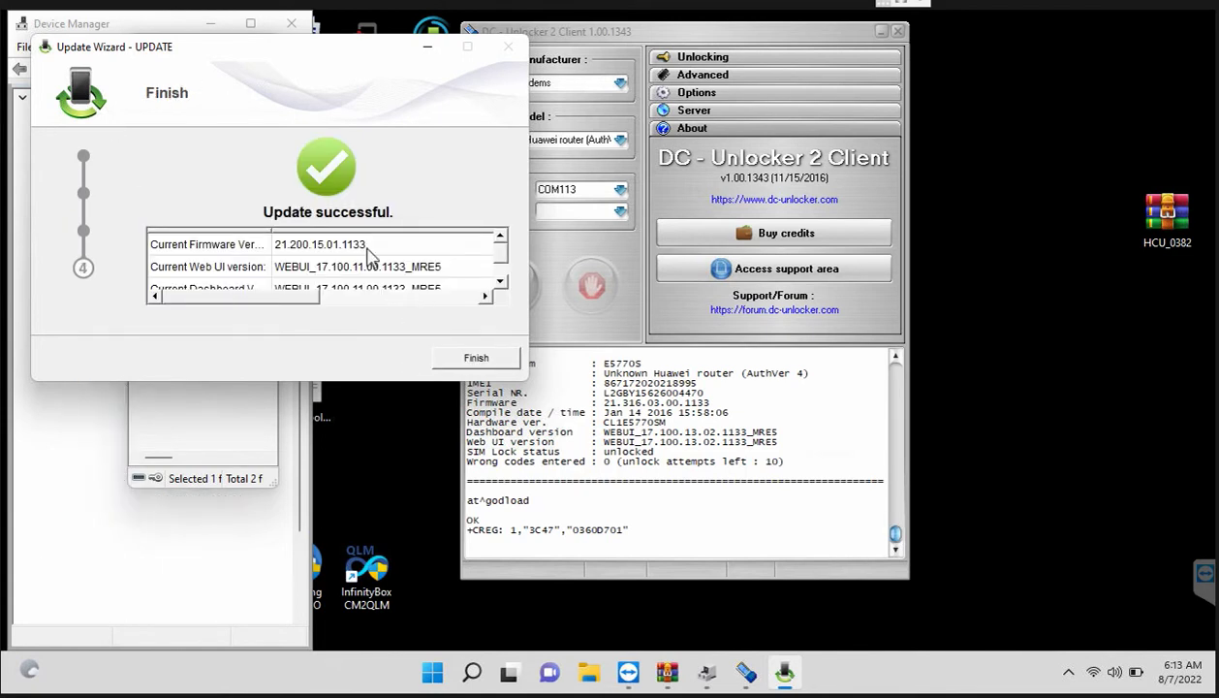
# Step: Finish the wizard and retry modem detection repeatedly, minimizing the Chrome window that pops up
pyautogui.click(473, 359)
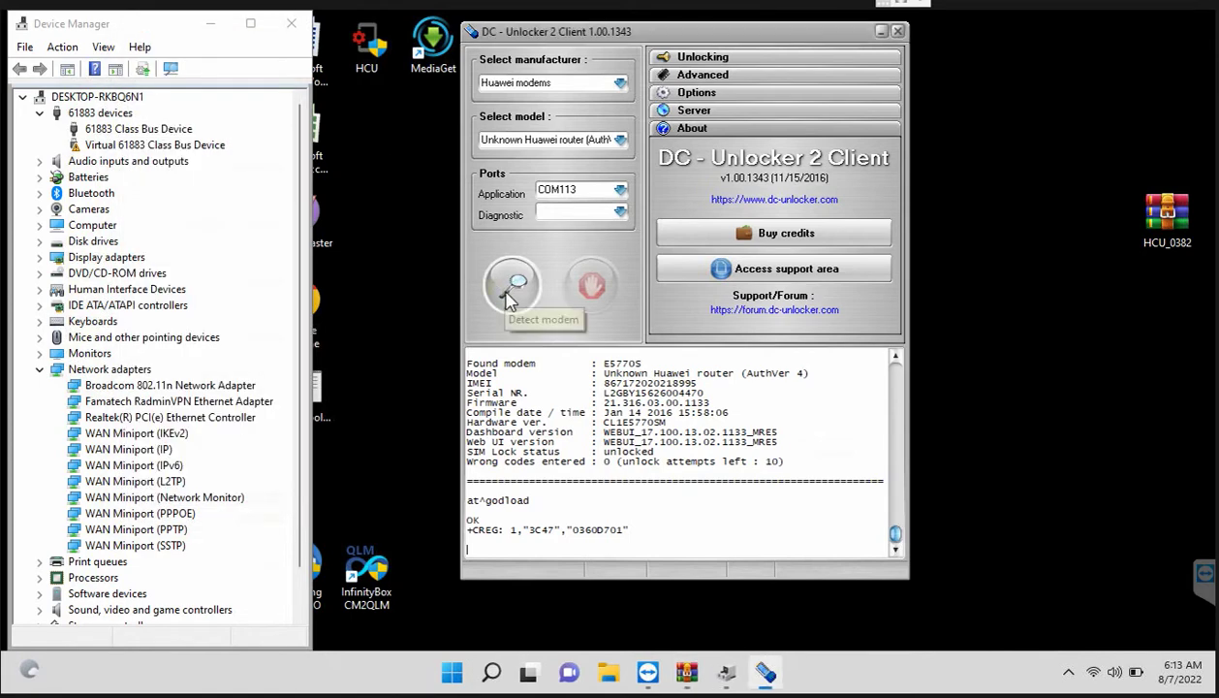
pyautogui.click(513, 286)
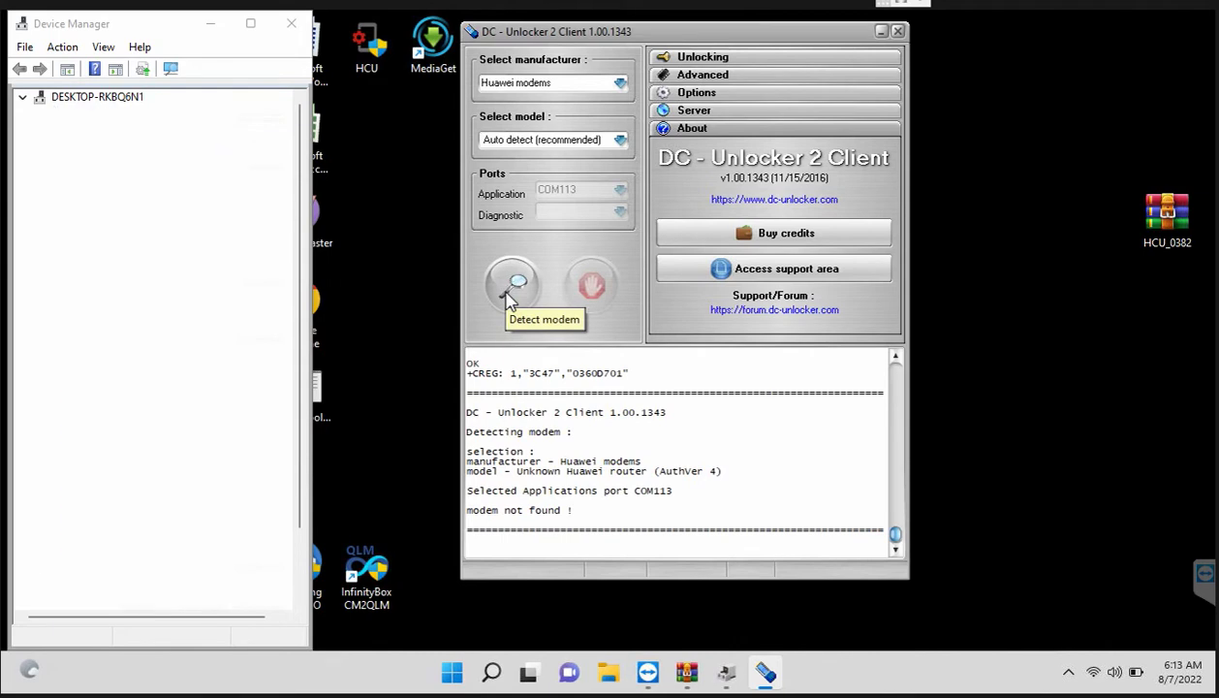
pyautogui.click(510, 287)
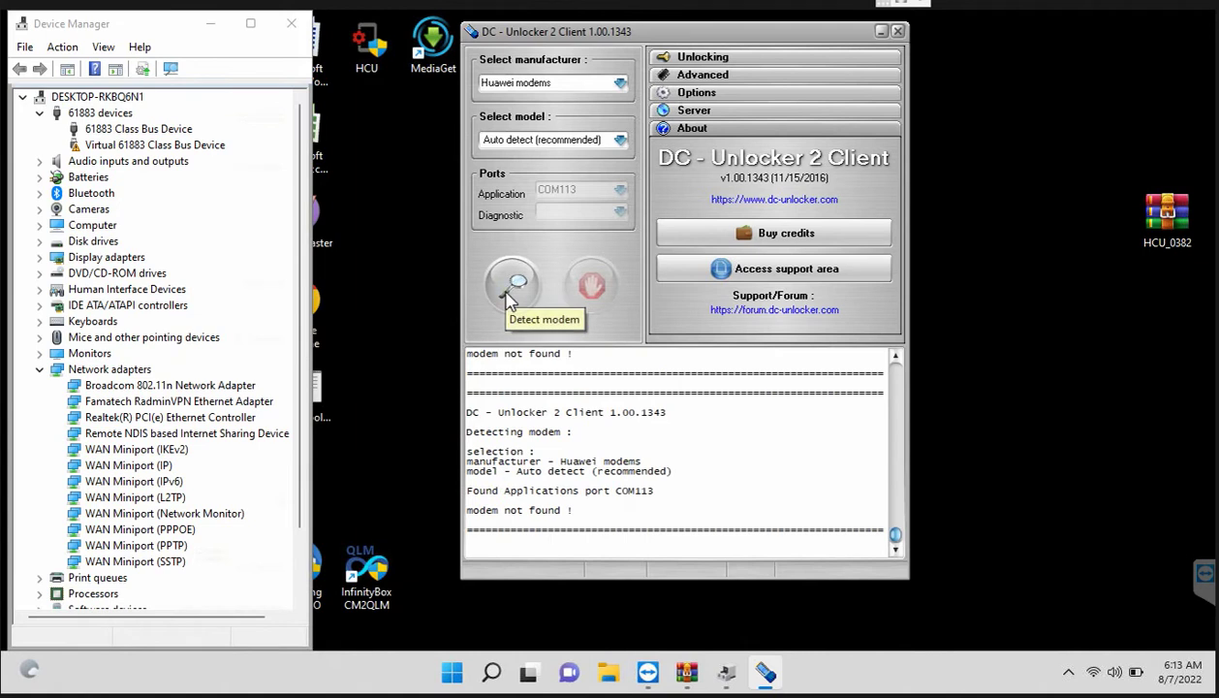
pyautogui.click(508, 295)
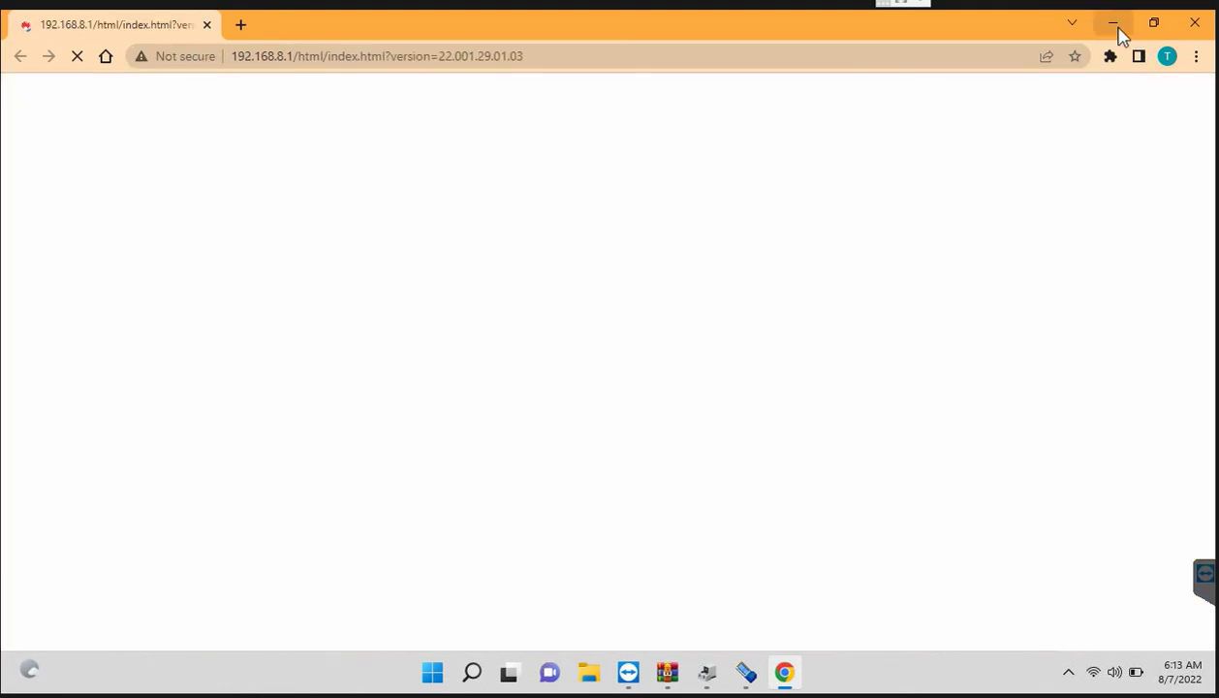
pyautogui.click(1117, 31)
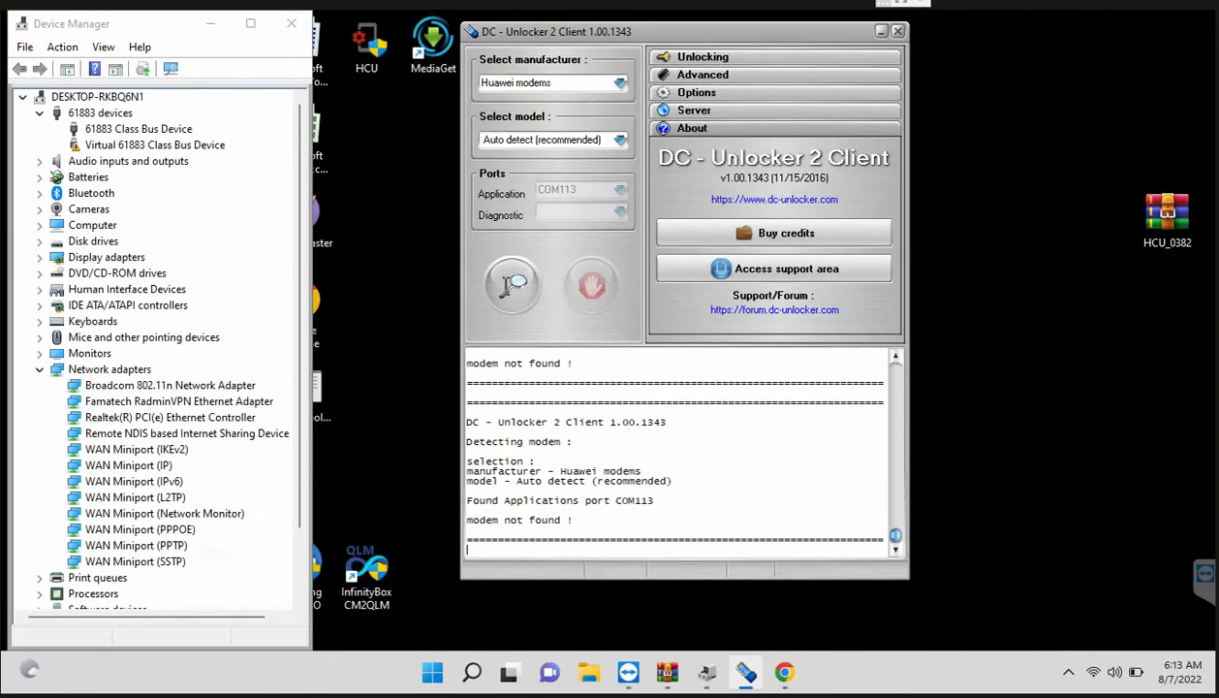
pyautogui.click(508, 289)
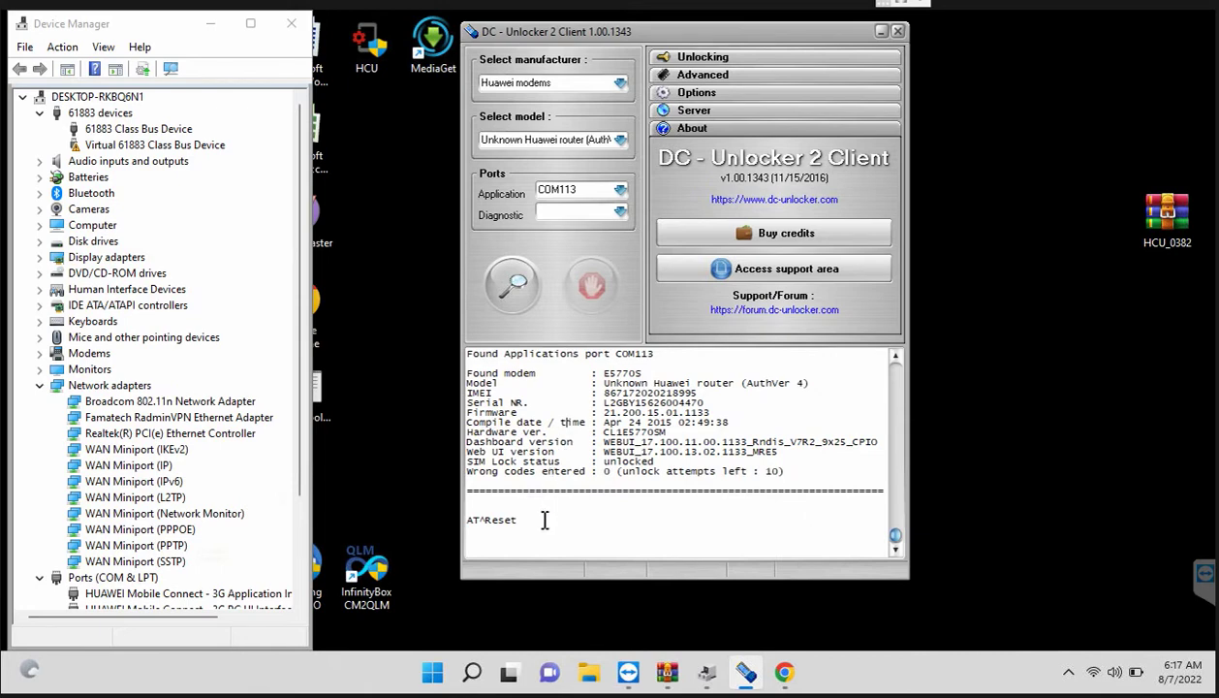
# Step: Send AT^Reset to the router and wait for its 192.168.8.1 web page to load
pyautogui.press('Return')
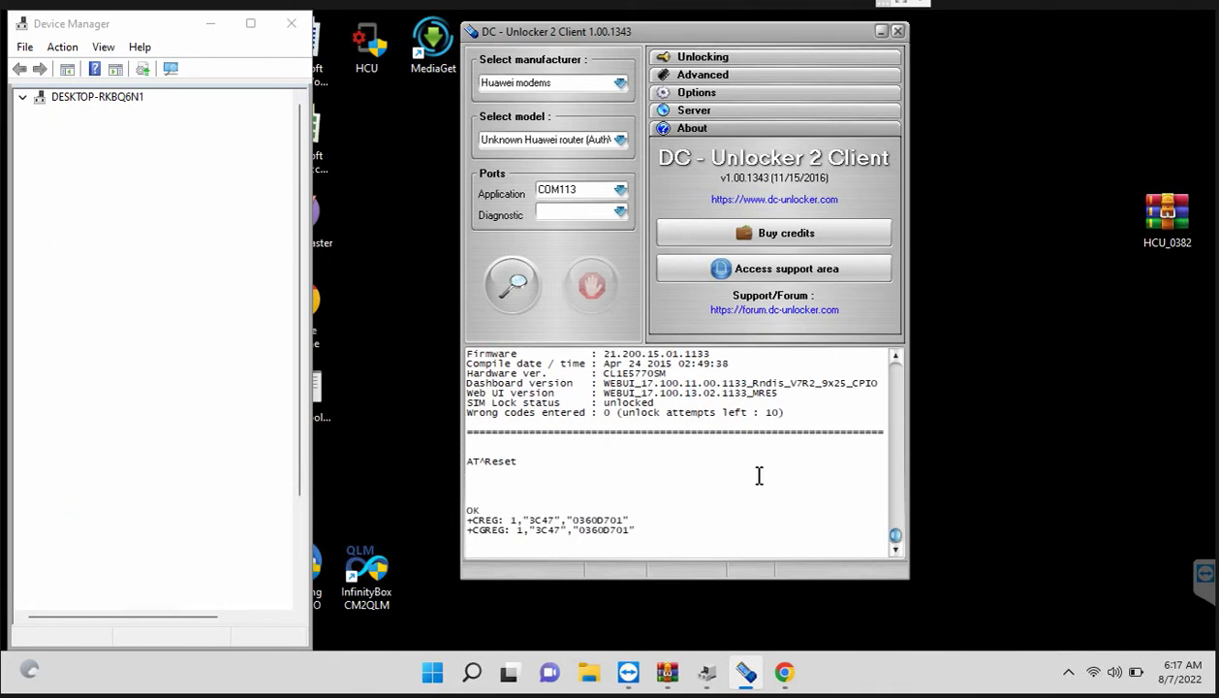
pyautogui.scroll(2, 758, 474)
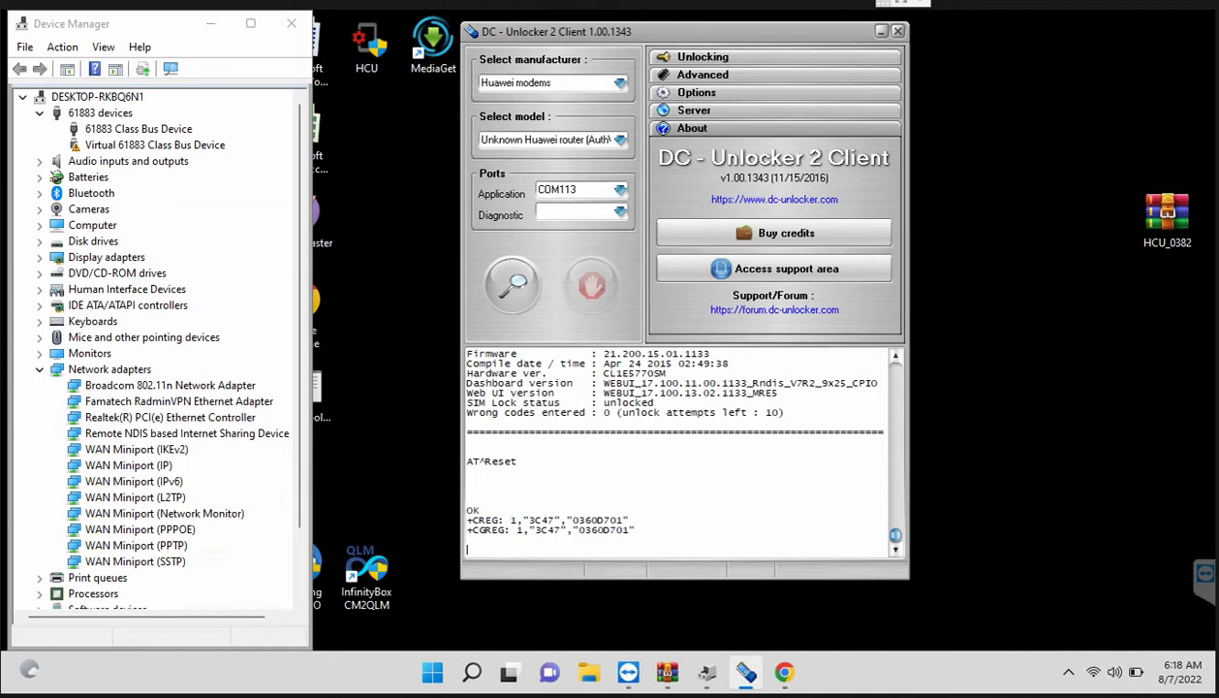
pyautogui.moveTo(706, 672)
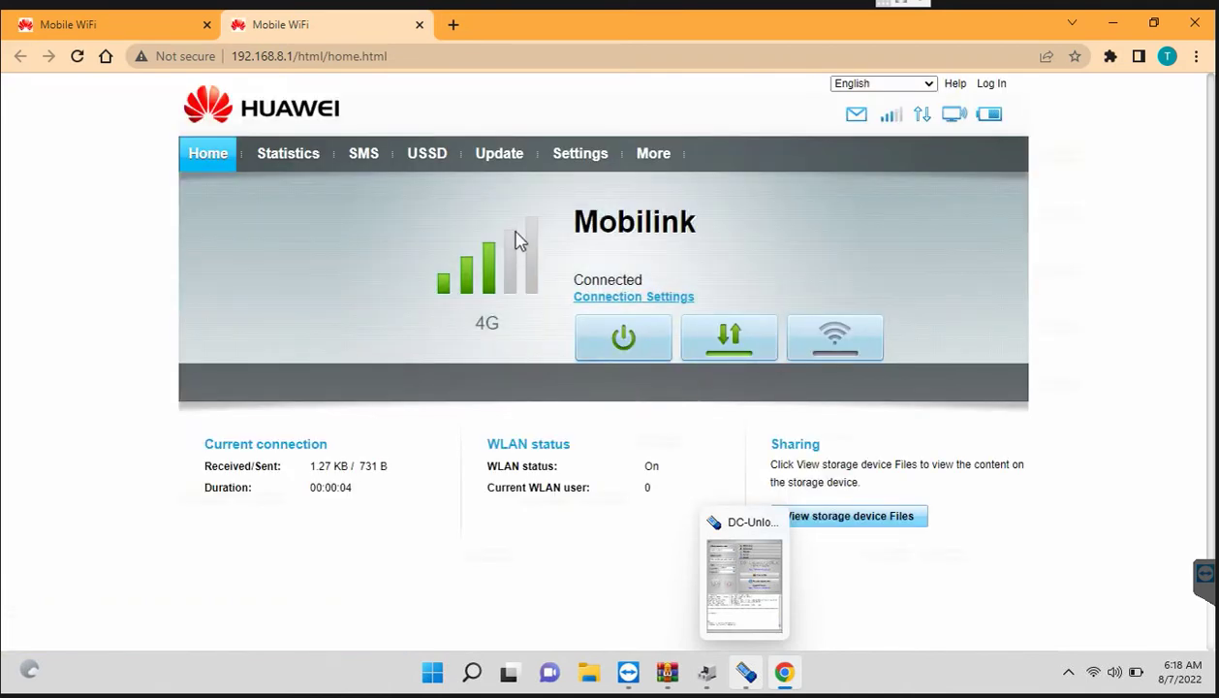
# Step: Log in to the router settings with the saved admin login and dismiss the password warnings
pyautogui.click(584, 155)
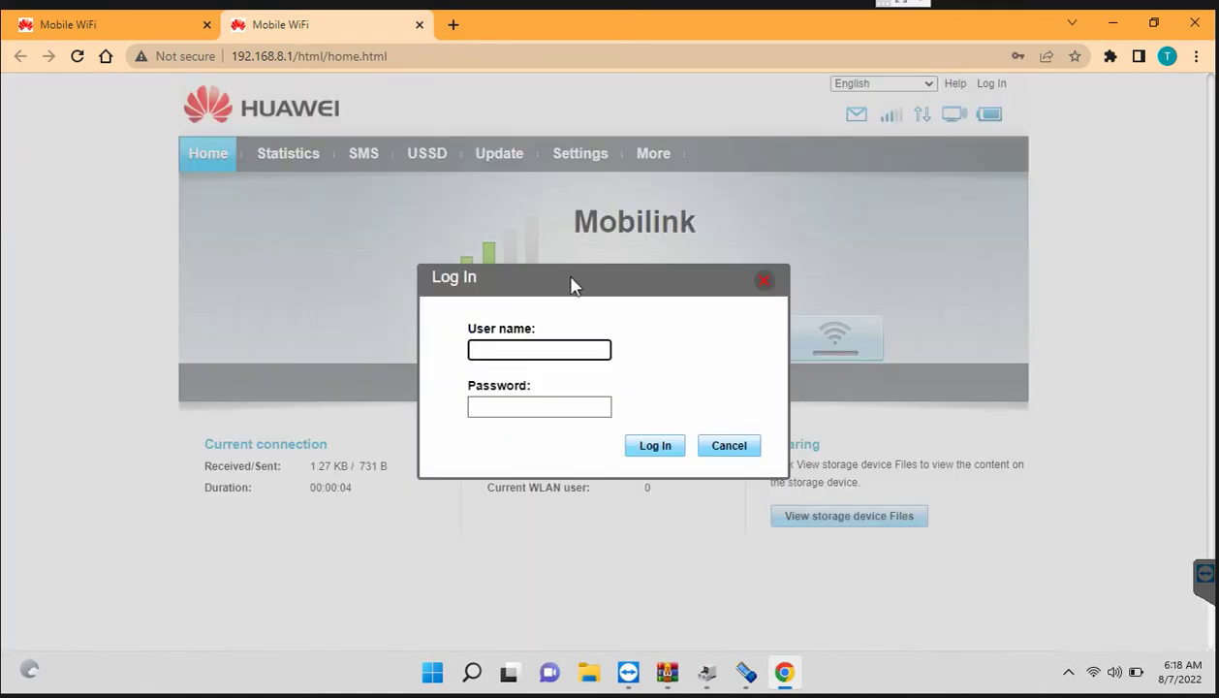
pyautogui.click(527, 345)
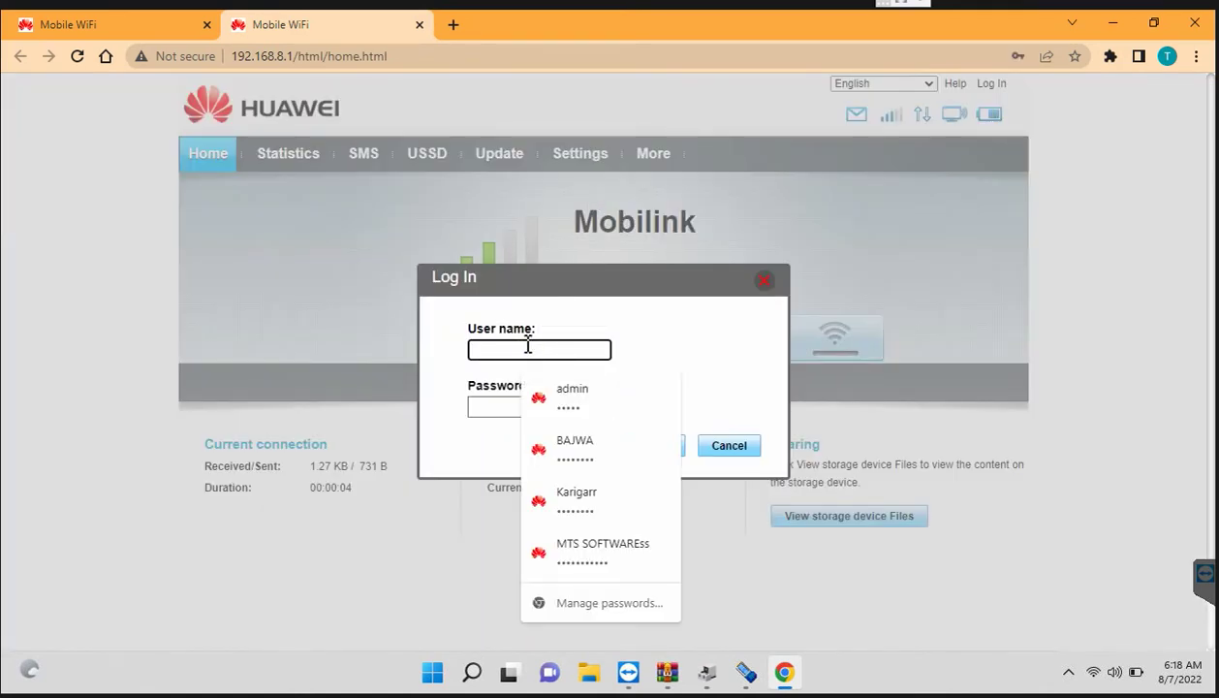
pyautogui.click(560, 388)
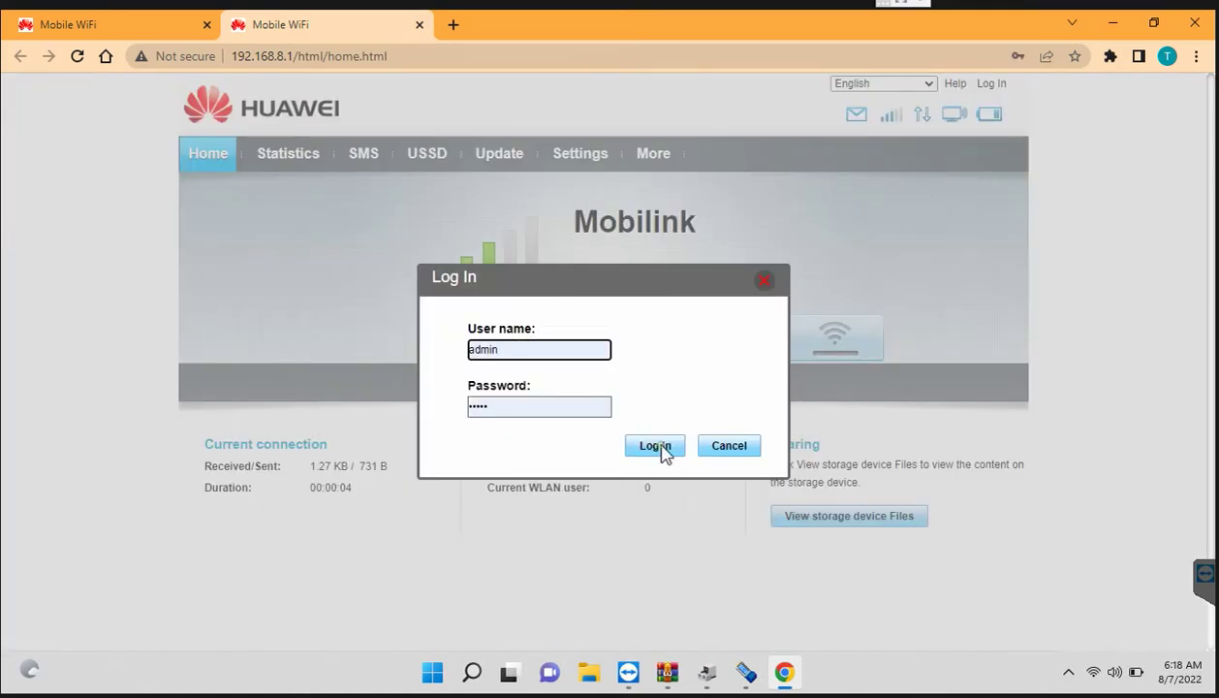
pyautogui.click(655, 447)
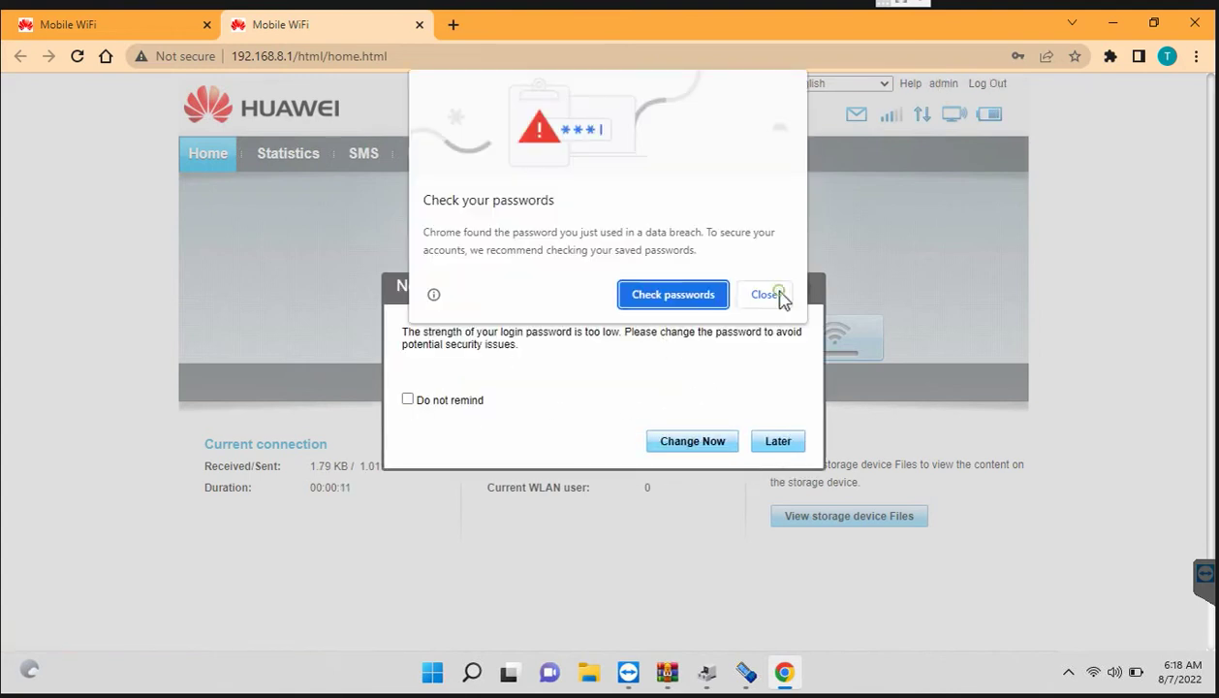
pyautogui.click(766, 294)
pyautogui.click(408, 398)
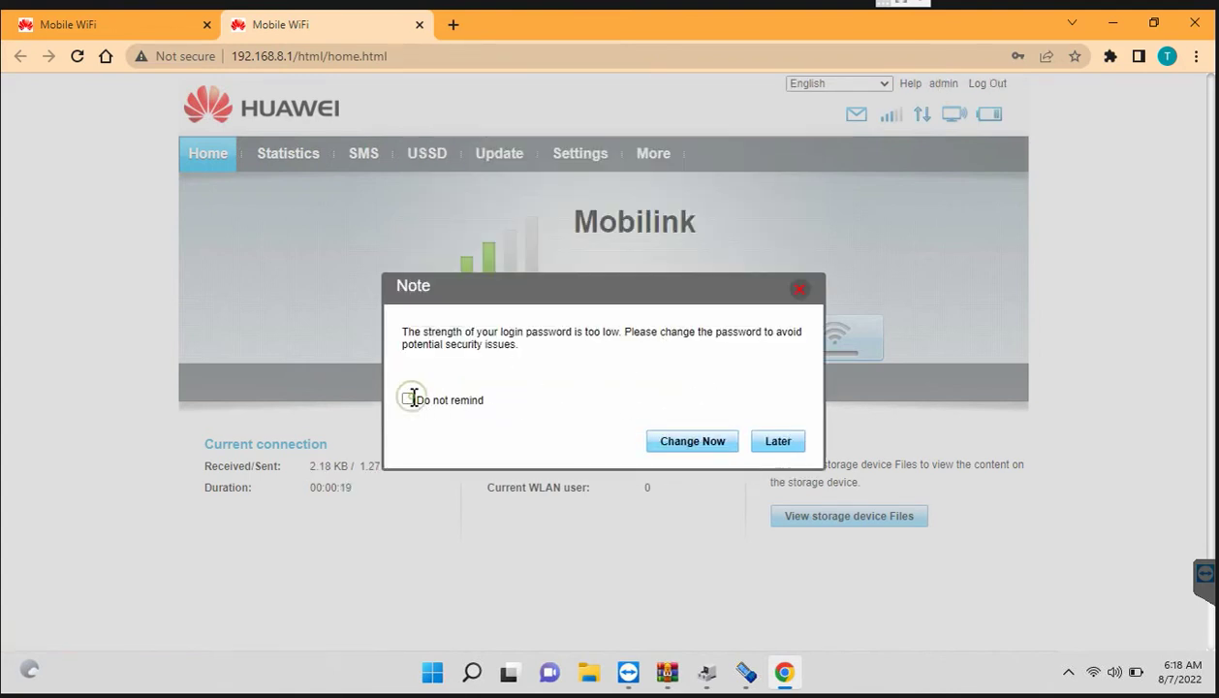
pyautogui.click(778, 442)
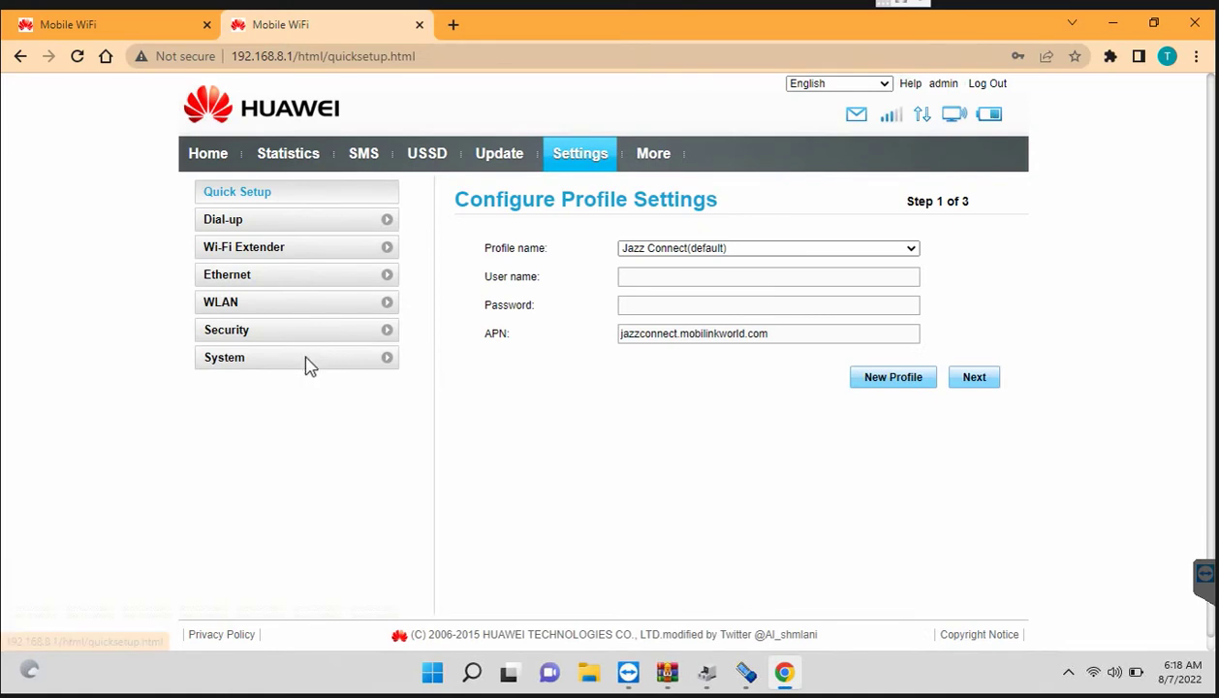
# Step: Check System > Device Information for software 21.200.15.01.1133, then go back to Home
pyautogui.click(303, 364)
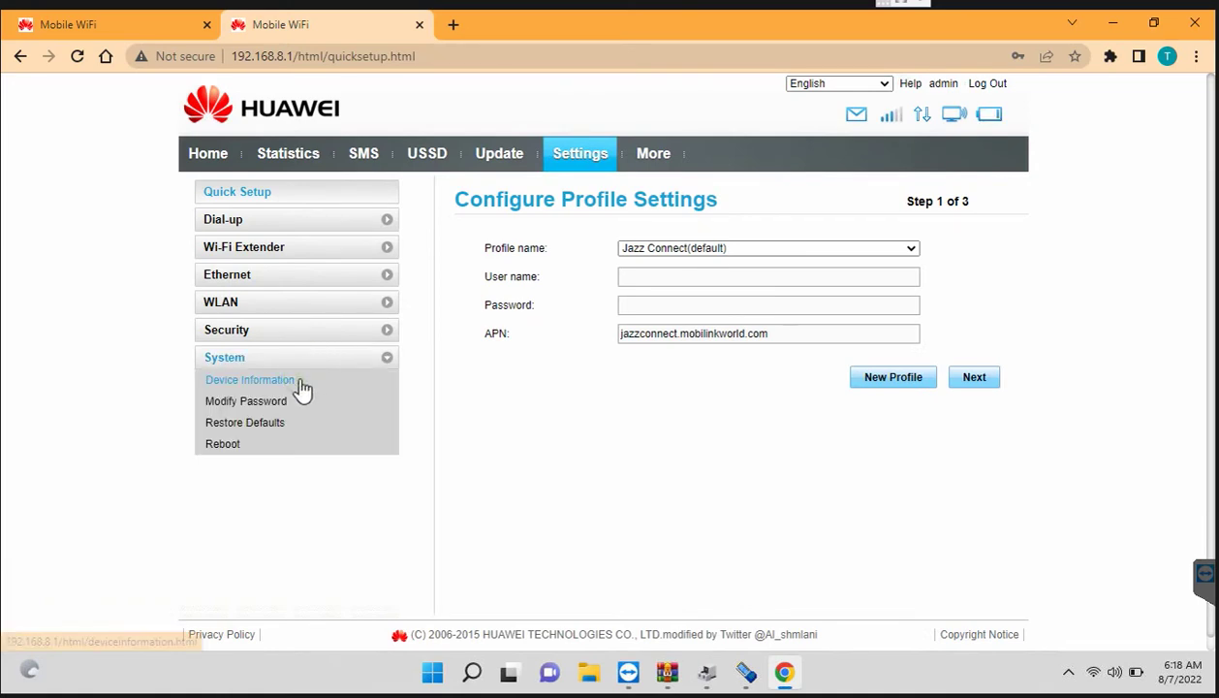
pyautogui.click(300, 384)
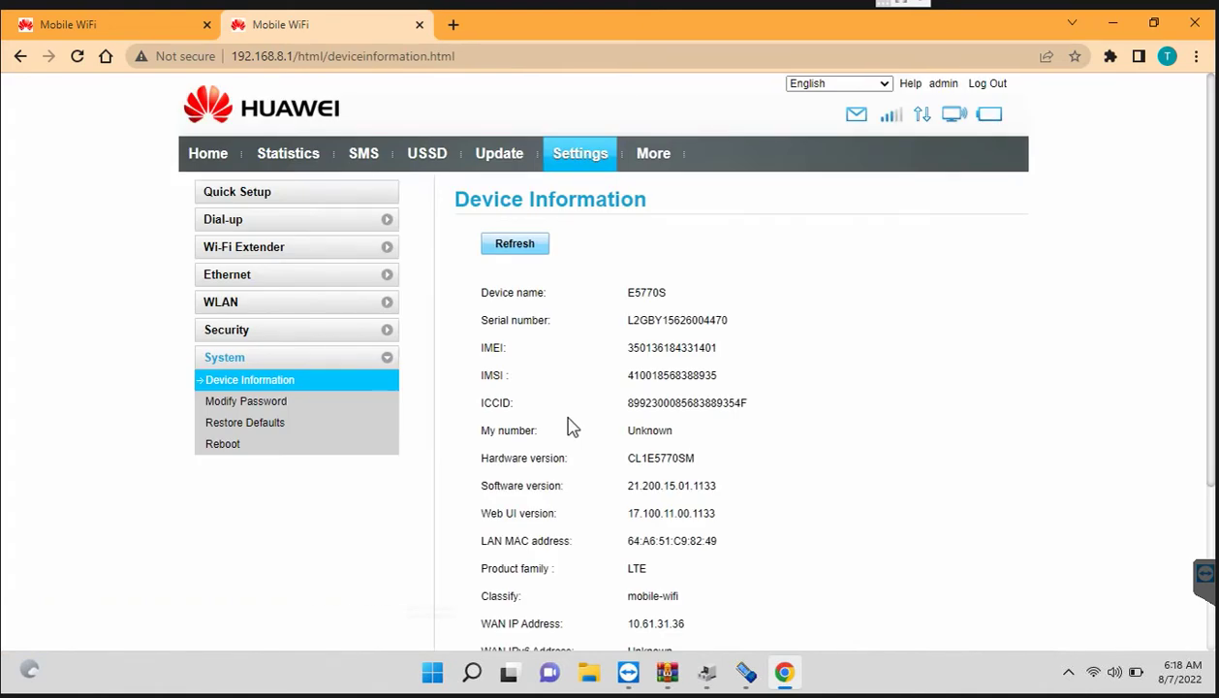
pyautogui.scroll(-3, 572, 428)
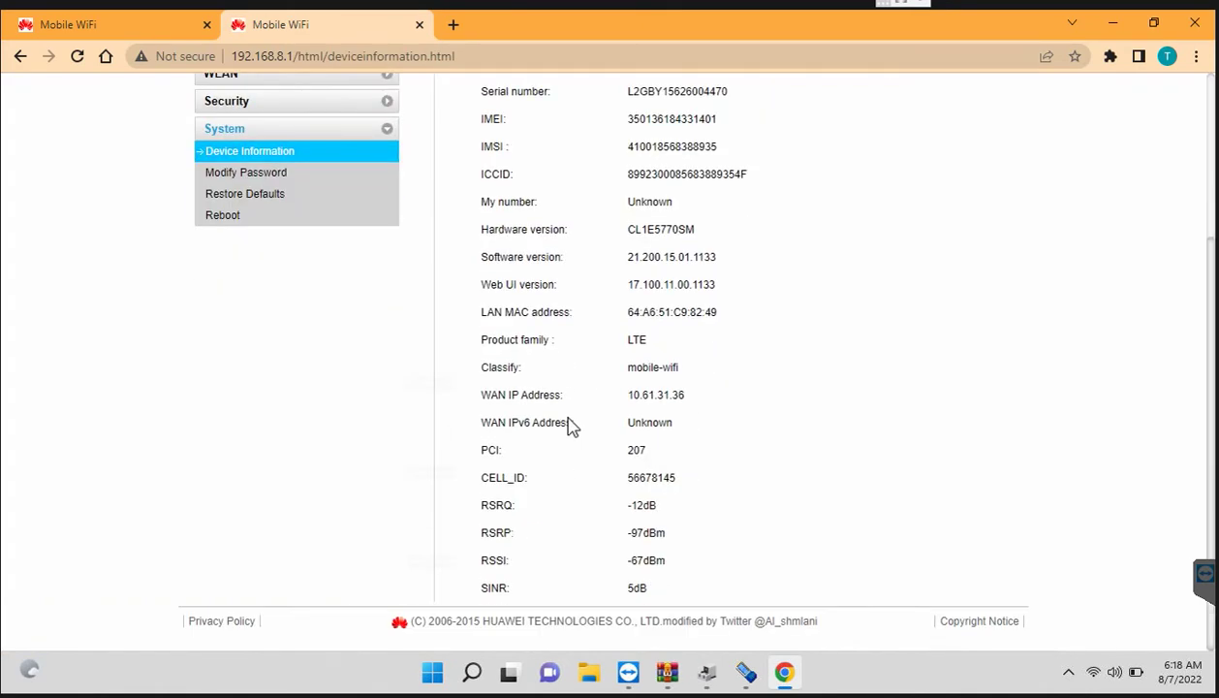
pyautogui.scroll(3, 571, 427)
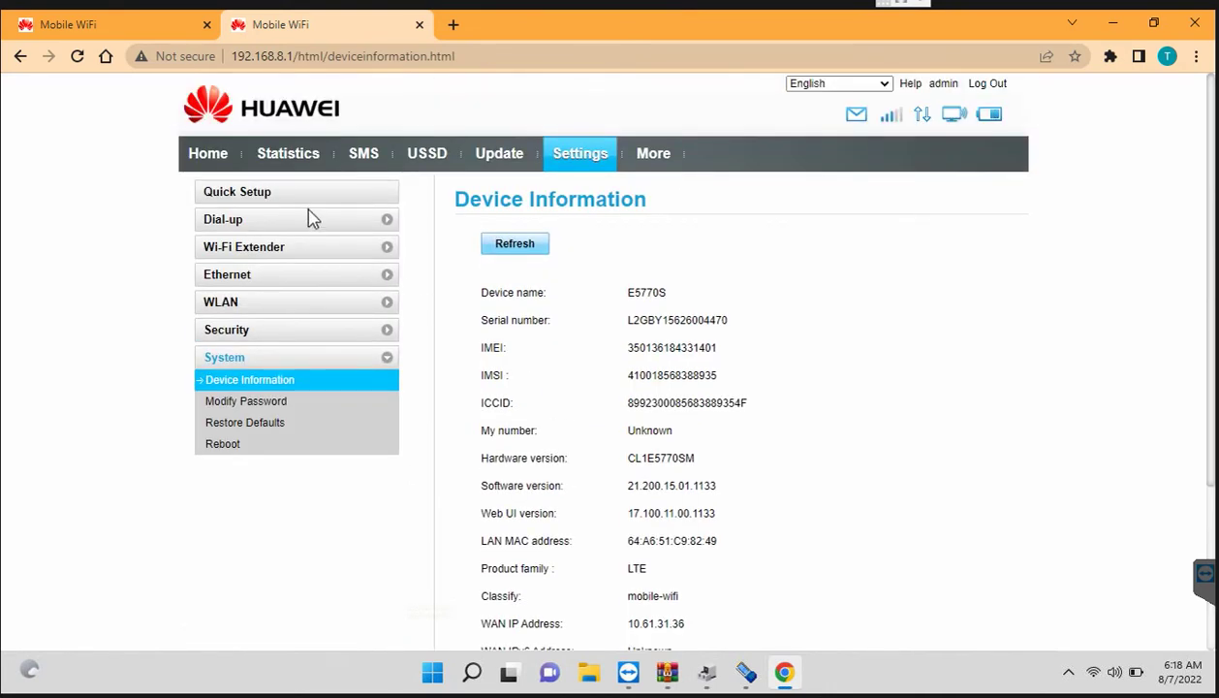
pyautogui.click(212, 158)
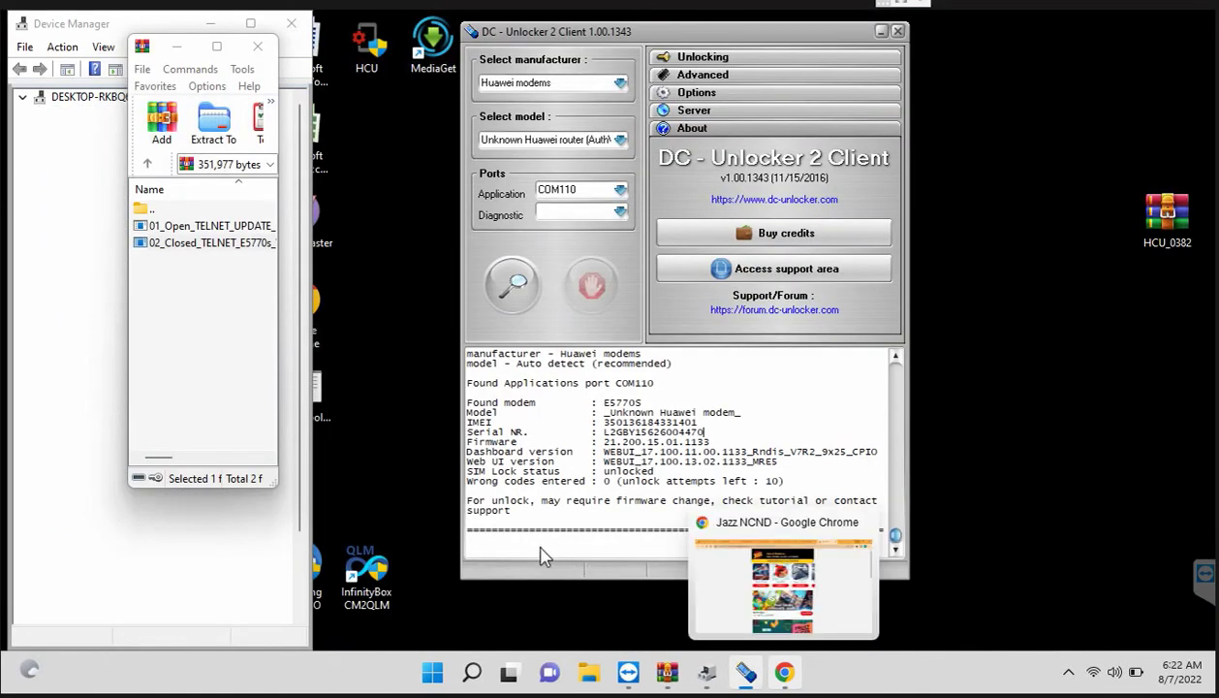
# Step: Paste the at^godload command into the DC-Unlocker console
pyautogui.rightClick(540, 549)
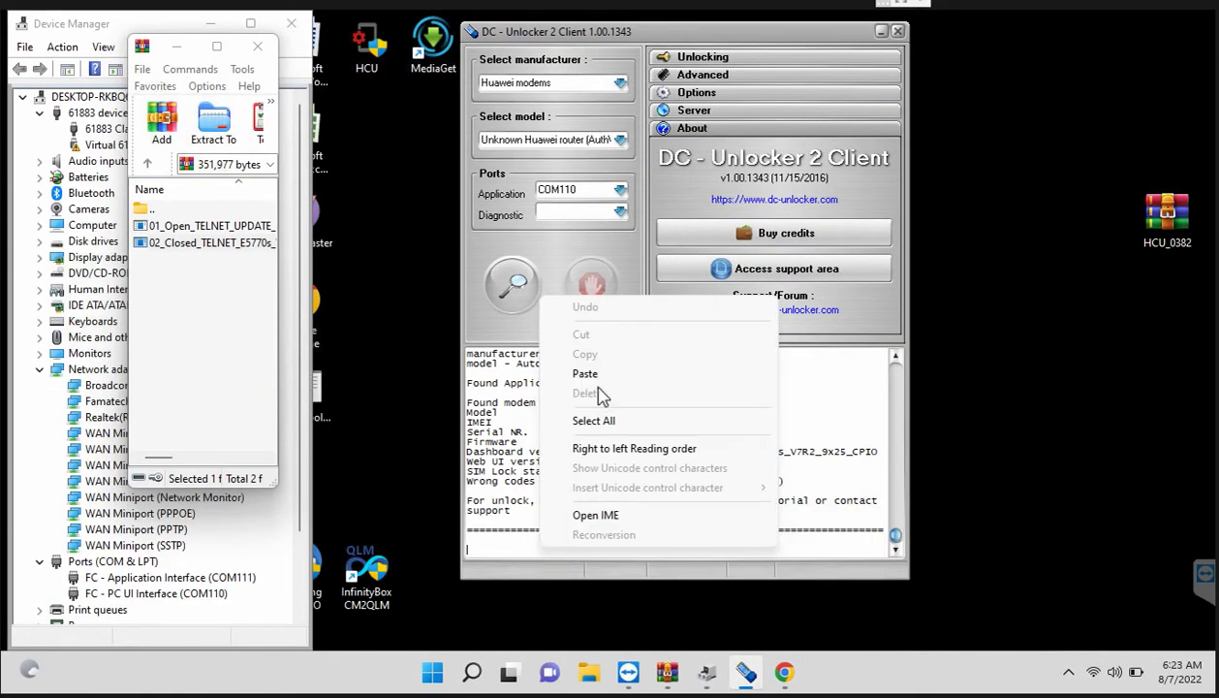
pyautogui.click(587, 374)
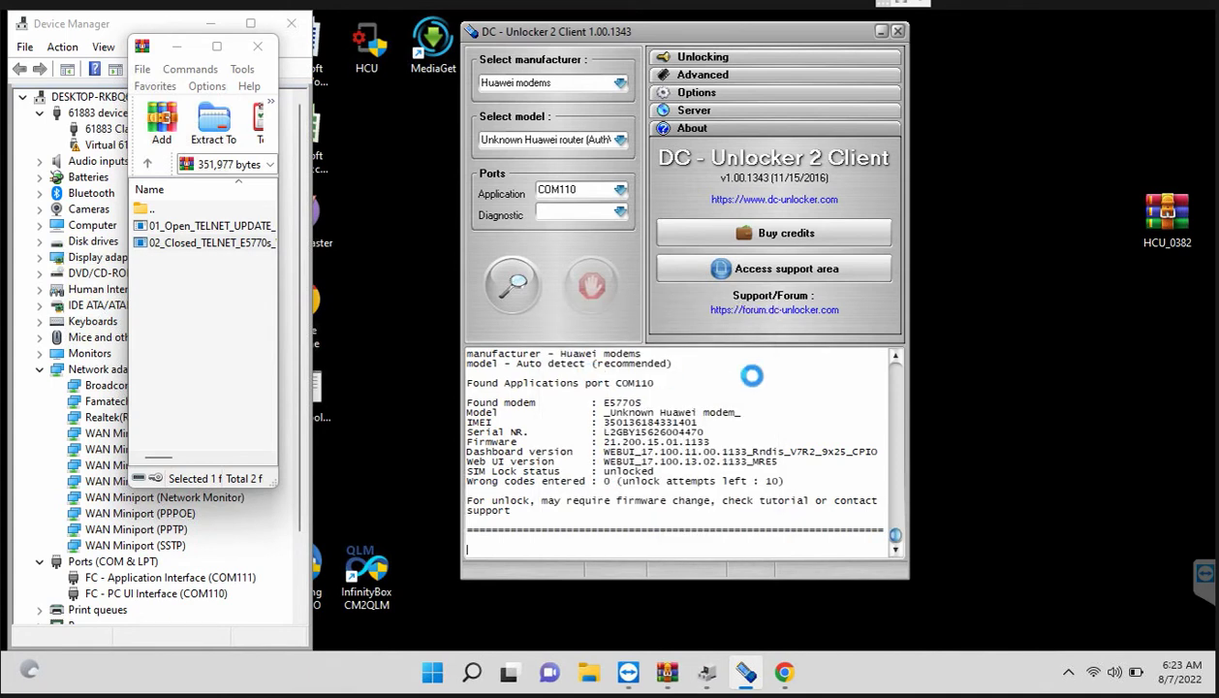
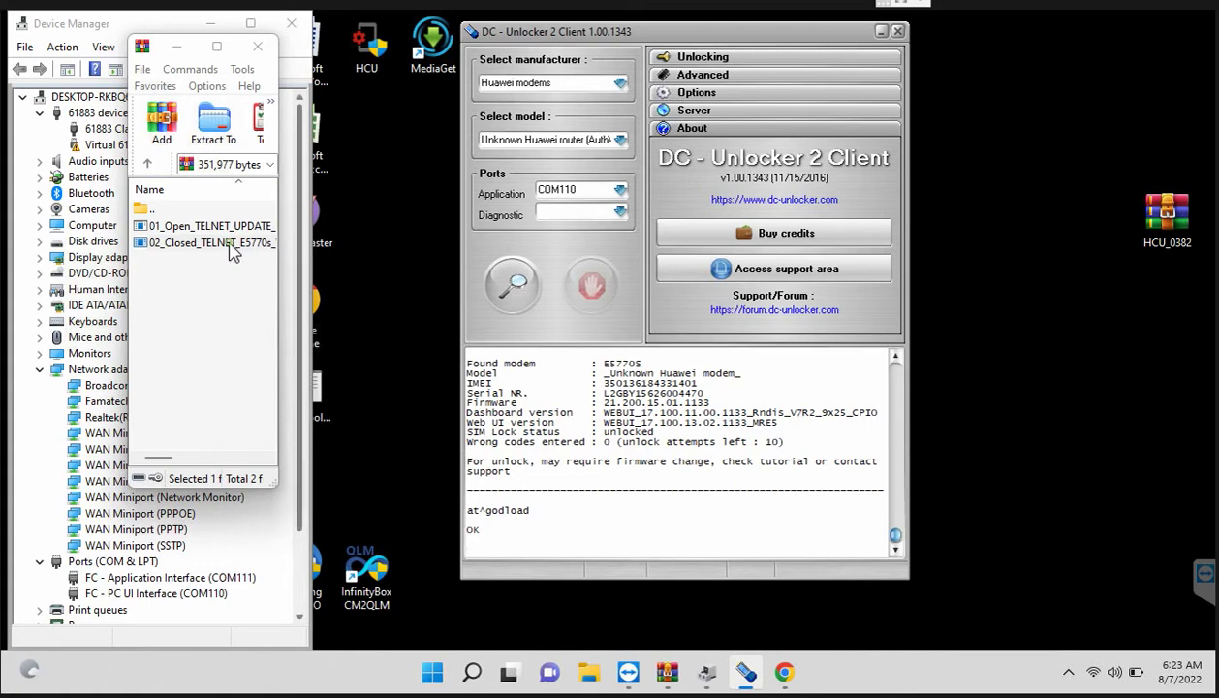
# Step: Open the 02_Closed_TELNET_E5770s file from the encrypted E5770s-923 archive, pasting the archive password to extract it
pyautogui.click(232, 243)
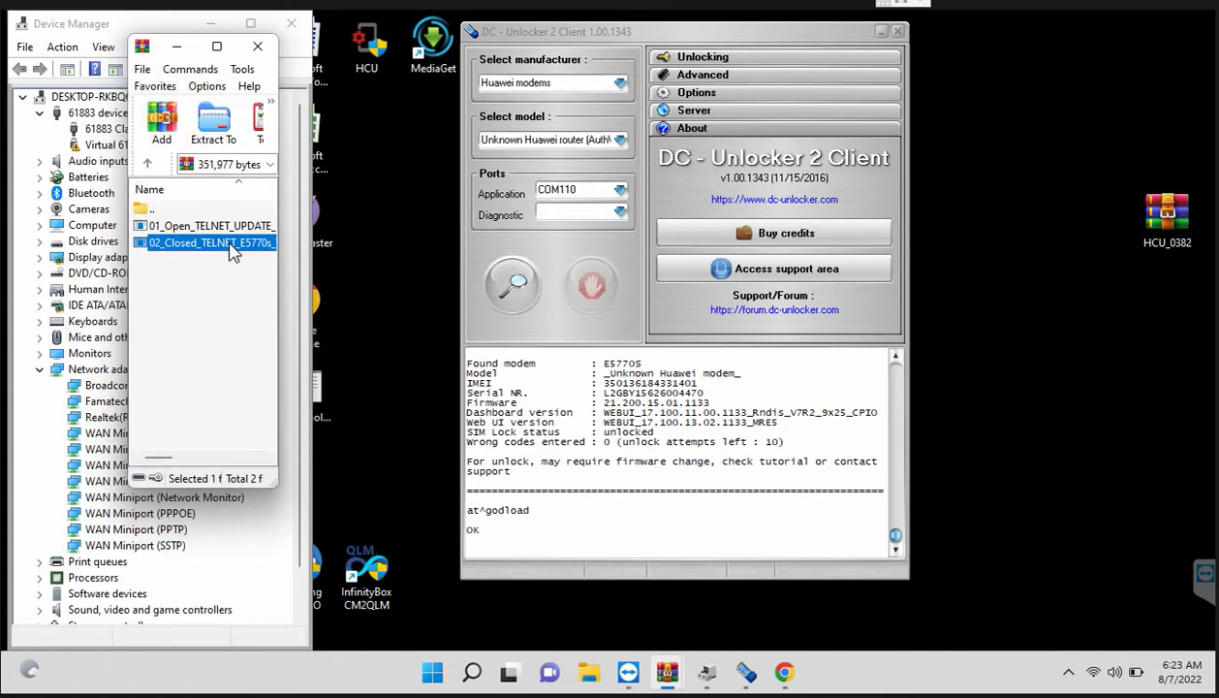
pyautogui.doubleClick(232, 249)
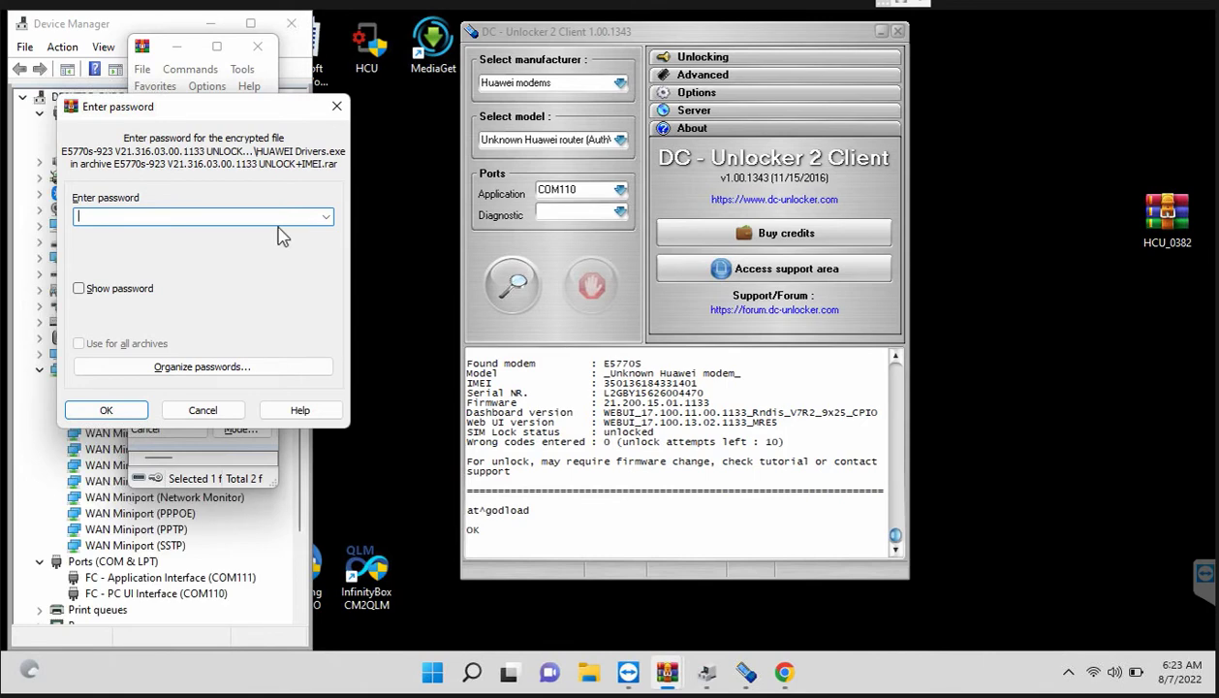
pyautogui.hotkey('ctrl', 'v')
pyautogui.press('Return')
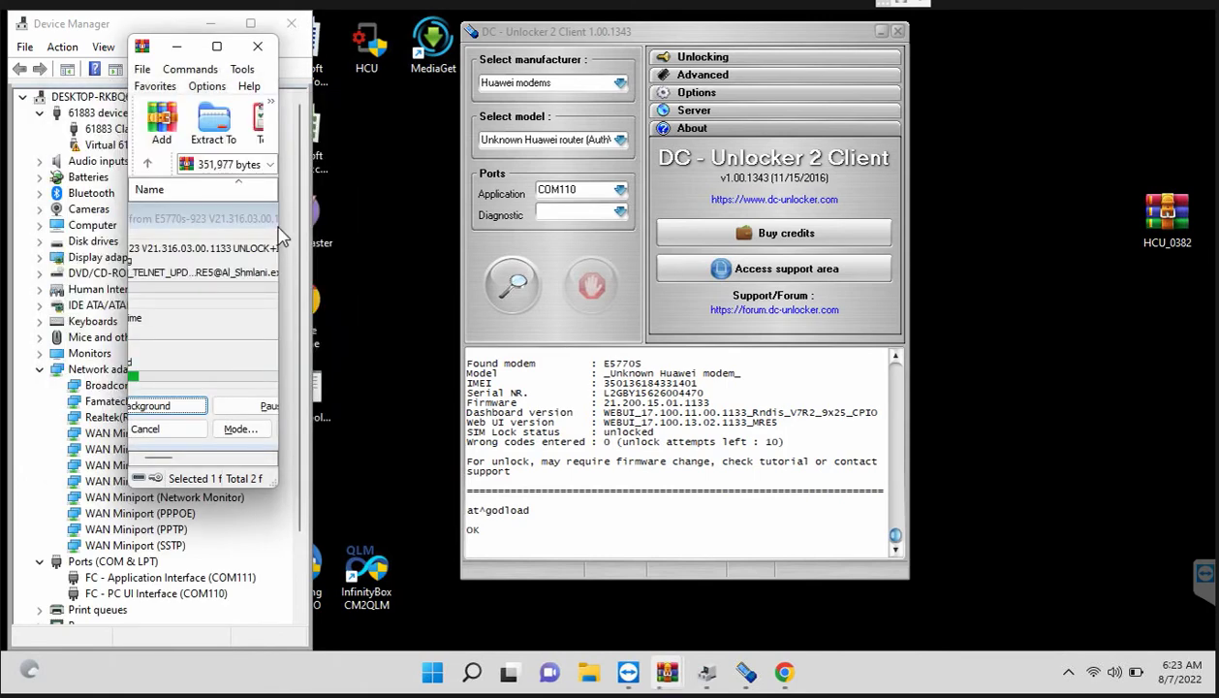
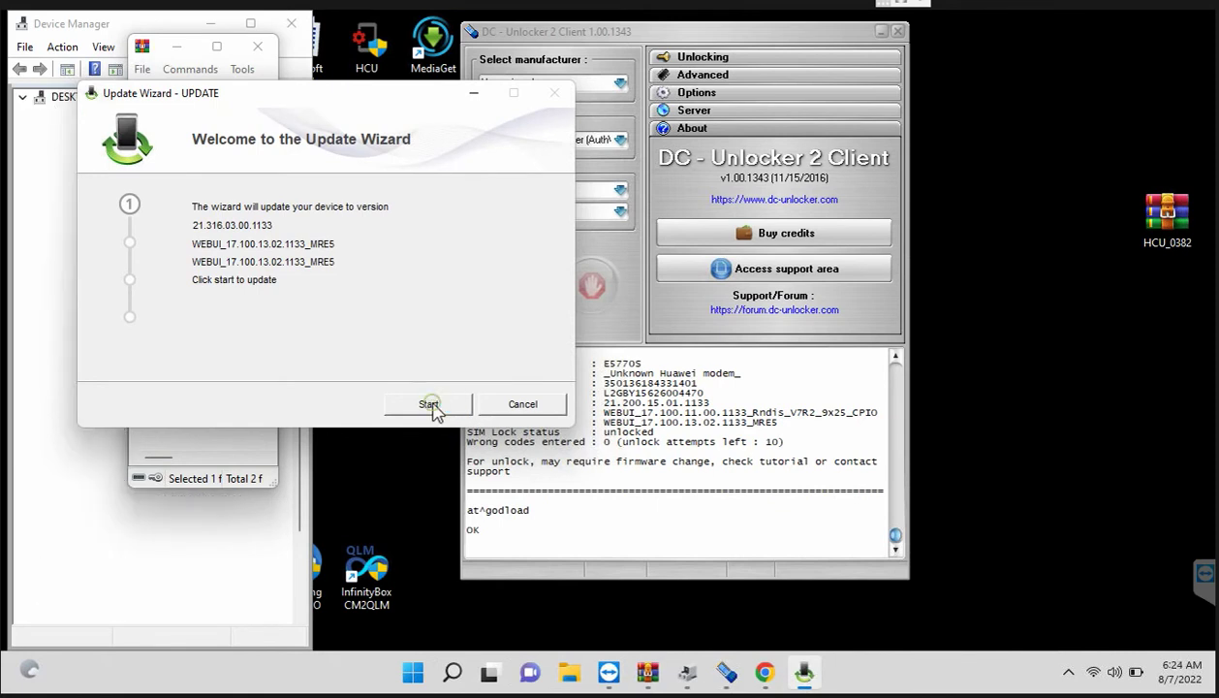
# Step: Start the firmware update to 21.316.03.00.1133 and move the wizard window aside
pyautogui.click(429, 404)
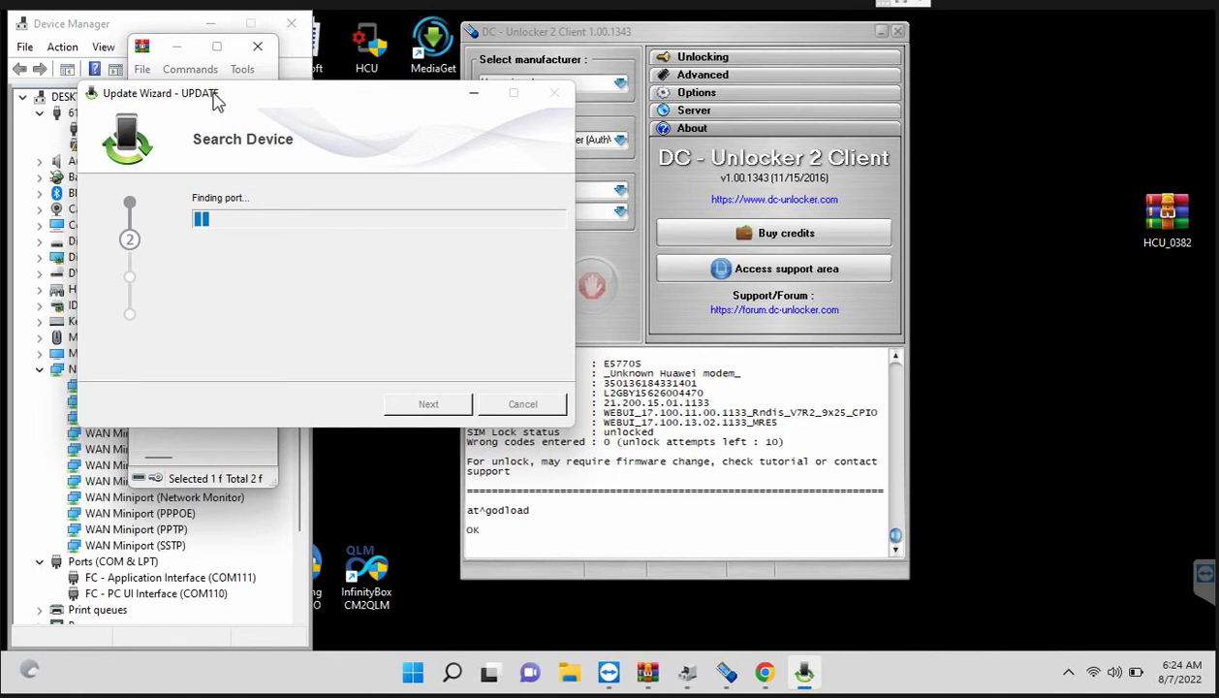
pyautogui.moveTo(223, 106); pyautogui.dragTo(376, 109)
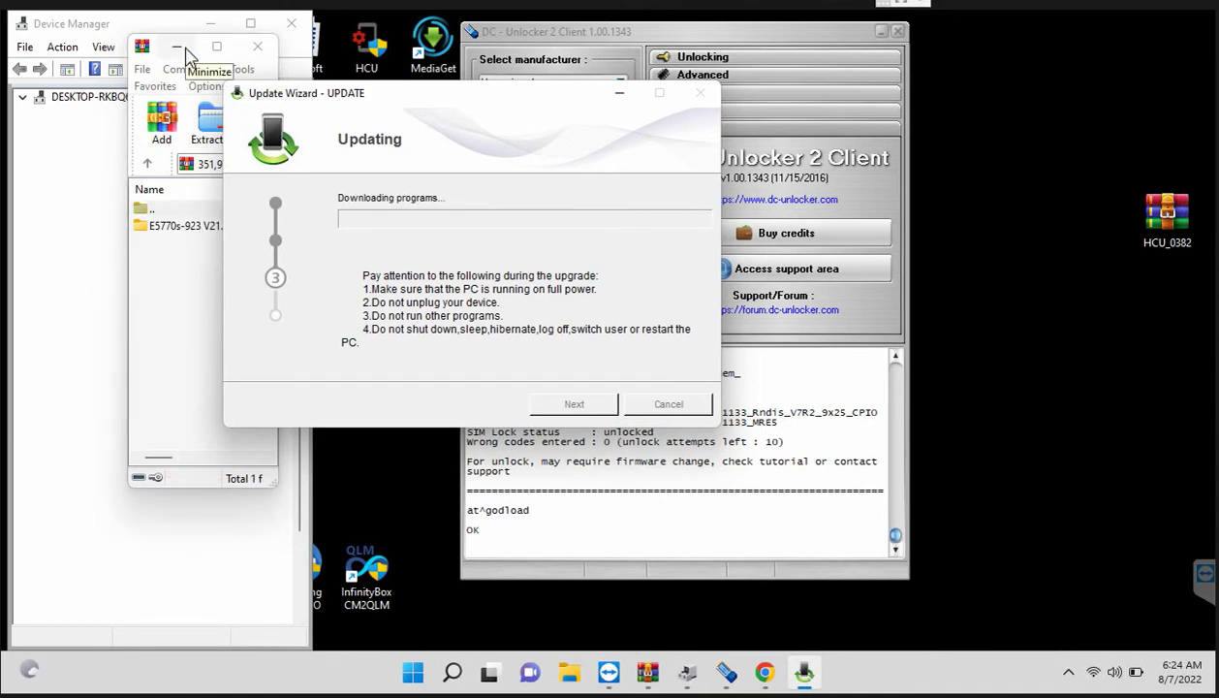
# Step: Minimize WinRAR and refresh the desktop while the modem download progresses
pyautogui.click(188, 53)
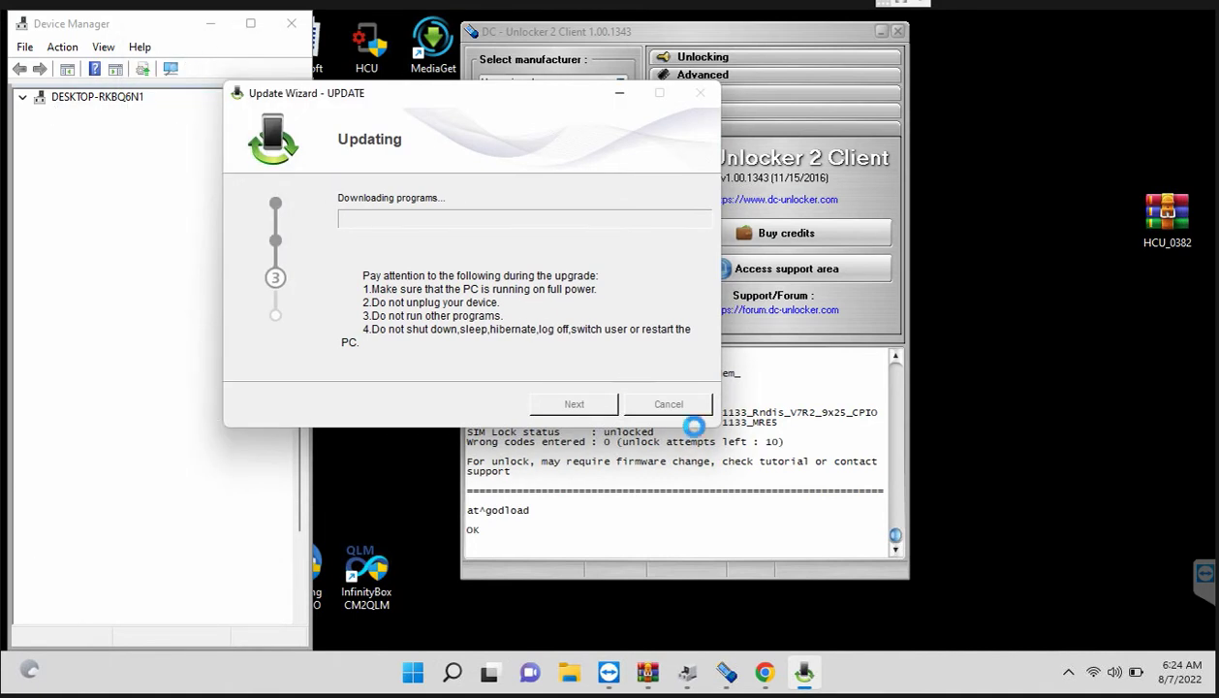
pyautogui.rightClick(1005, 490)
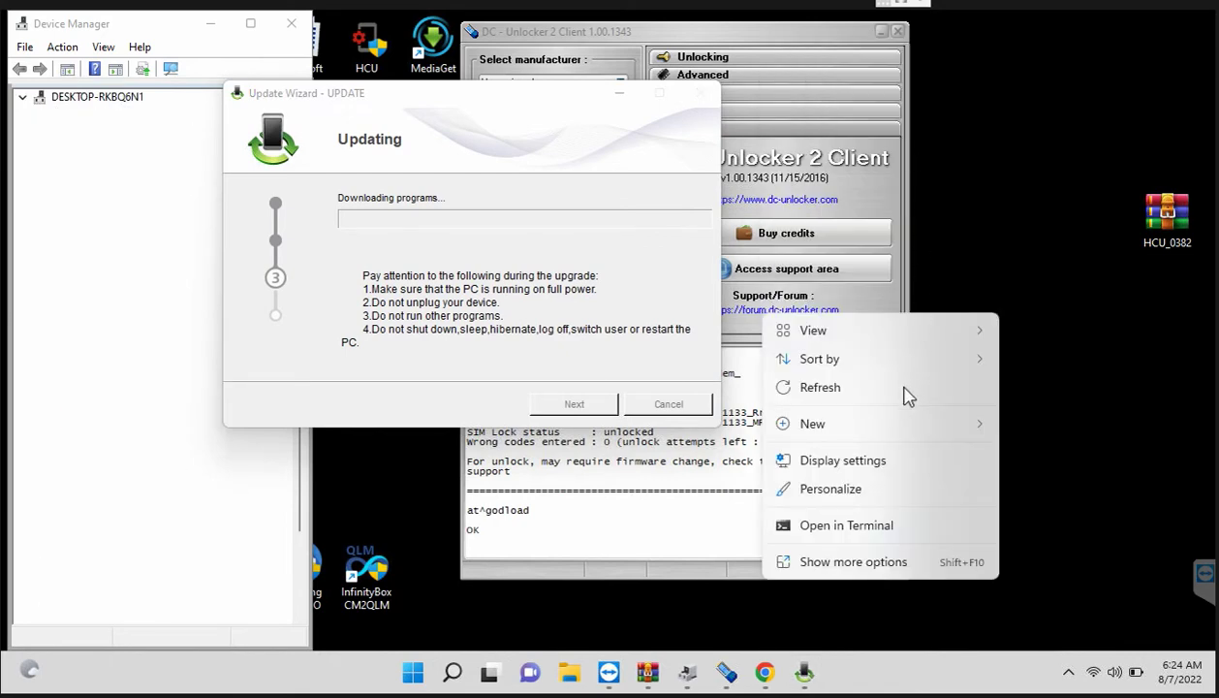
pyautogui.click(902, 387)
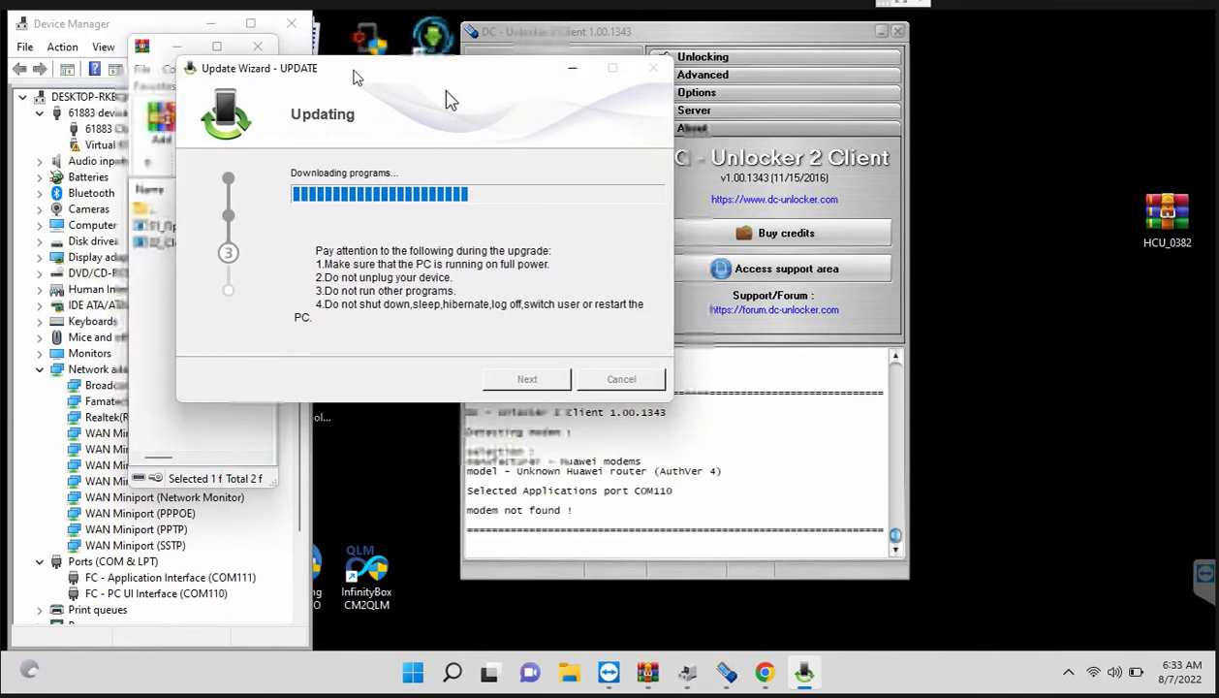
# Step: Close WinRAR and refresh the desktop twice while the update runs to completion
pyautogui.click(257, 49)
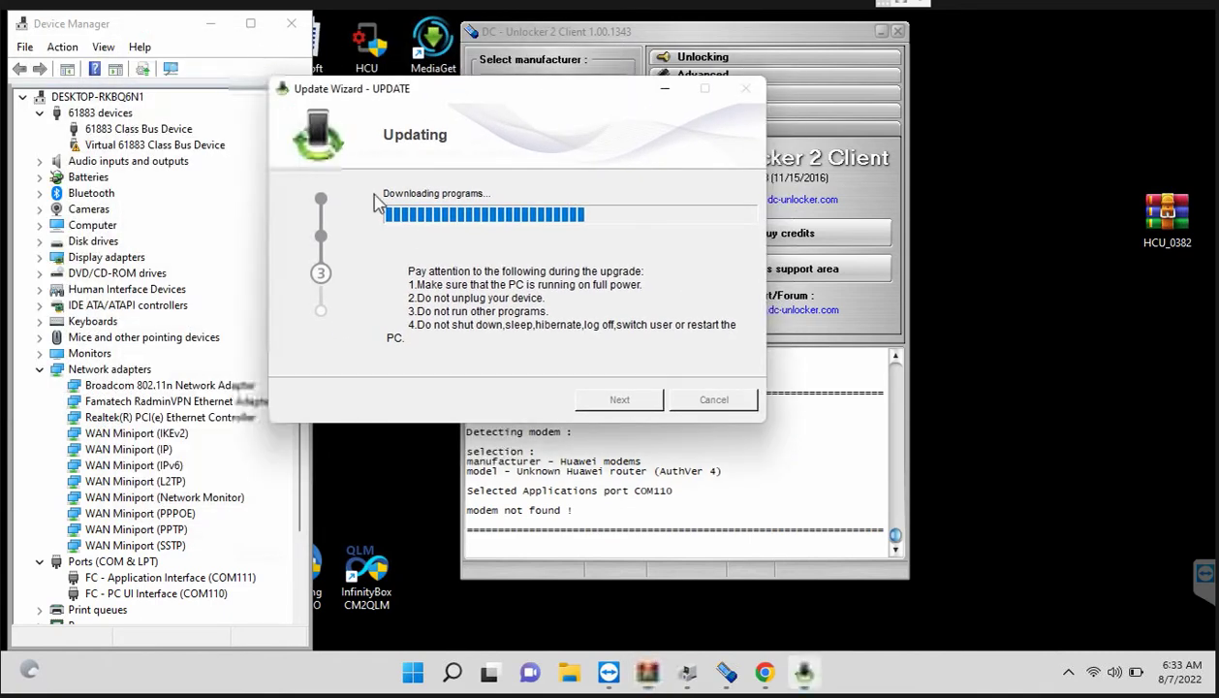
pyautogui.click(1060, 349)
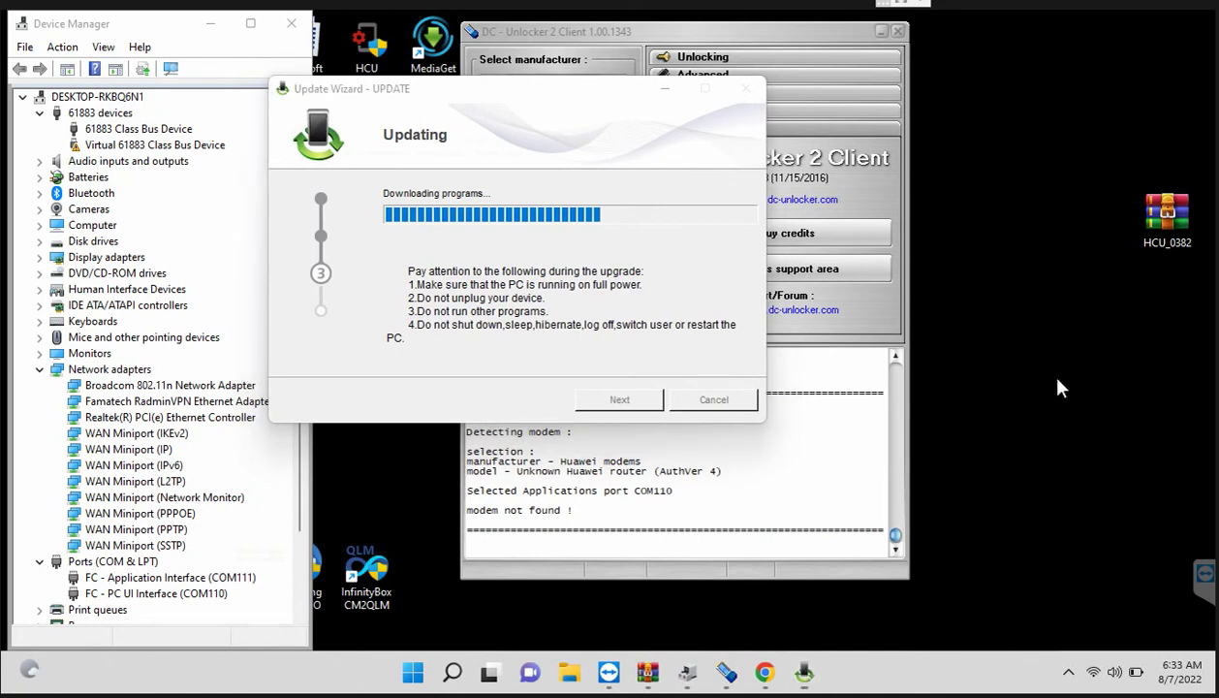
pyautogui.rightClick(1058, 386)
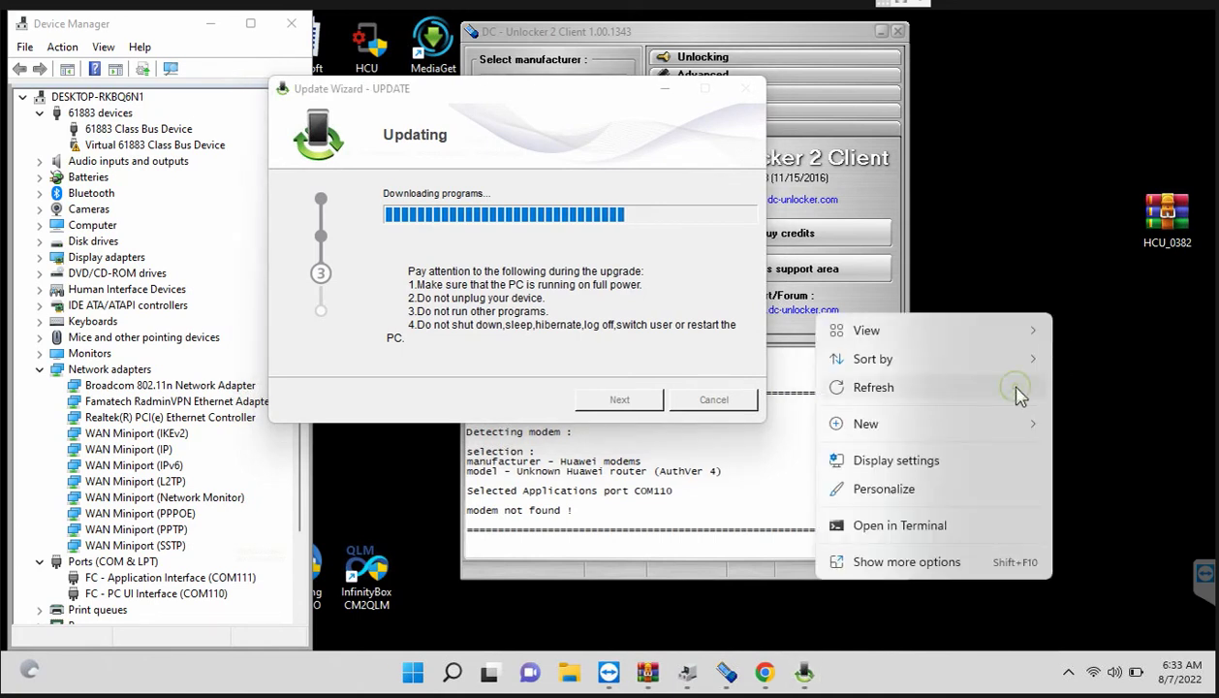
pyautogui.click(1017, 391)
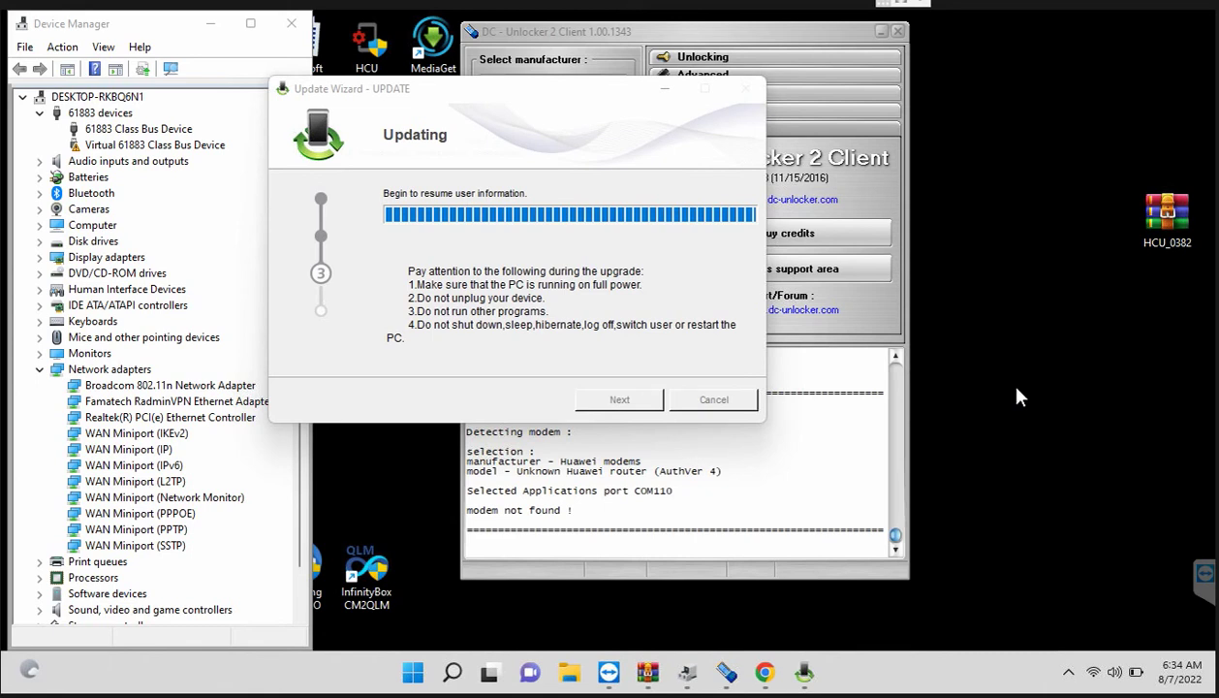
pyautogui.rightClick(1017, 395)
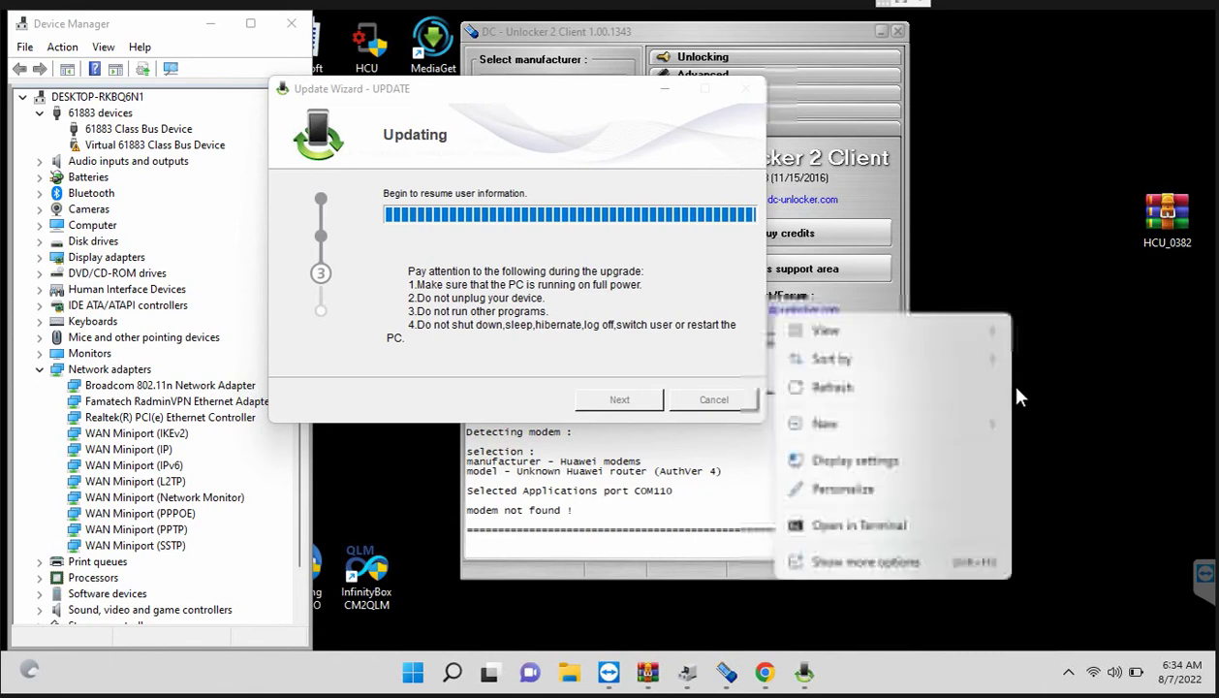
pyautogui.click(901, 395)
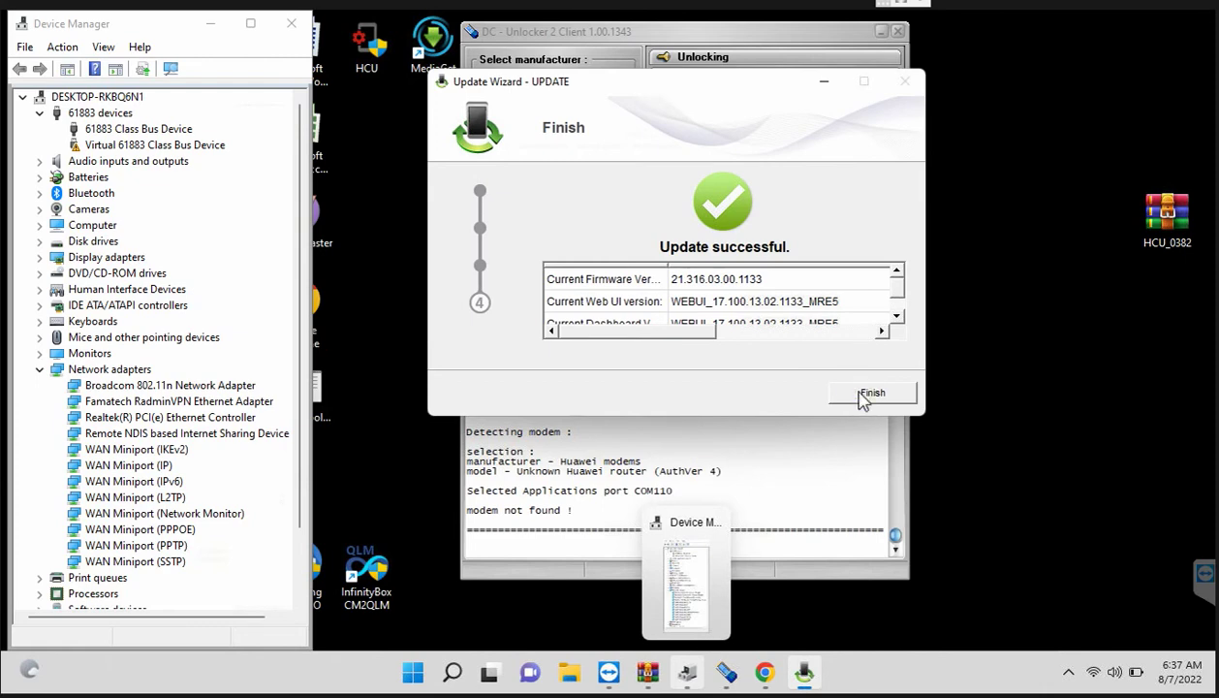
# Step: Click Finish to close the completed Update Wizard
pyautogui.click(865, 396)
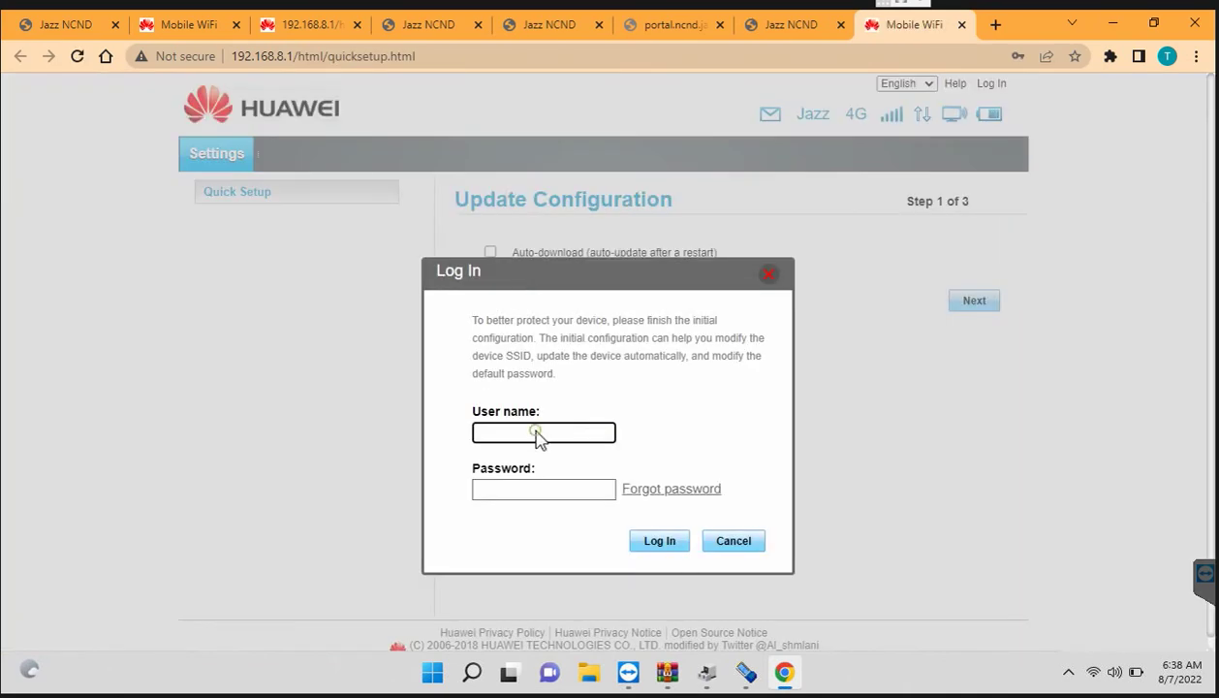
# Step: Log in as admin with Chrome's saved credentials and dismiss both password warnings
pyautogui.click(537, 433)
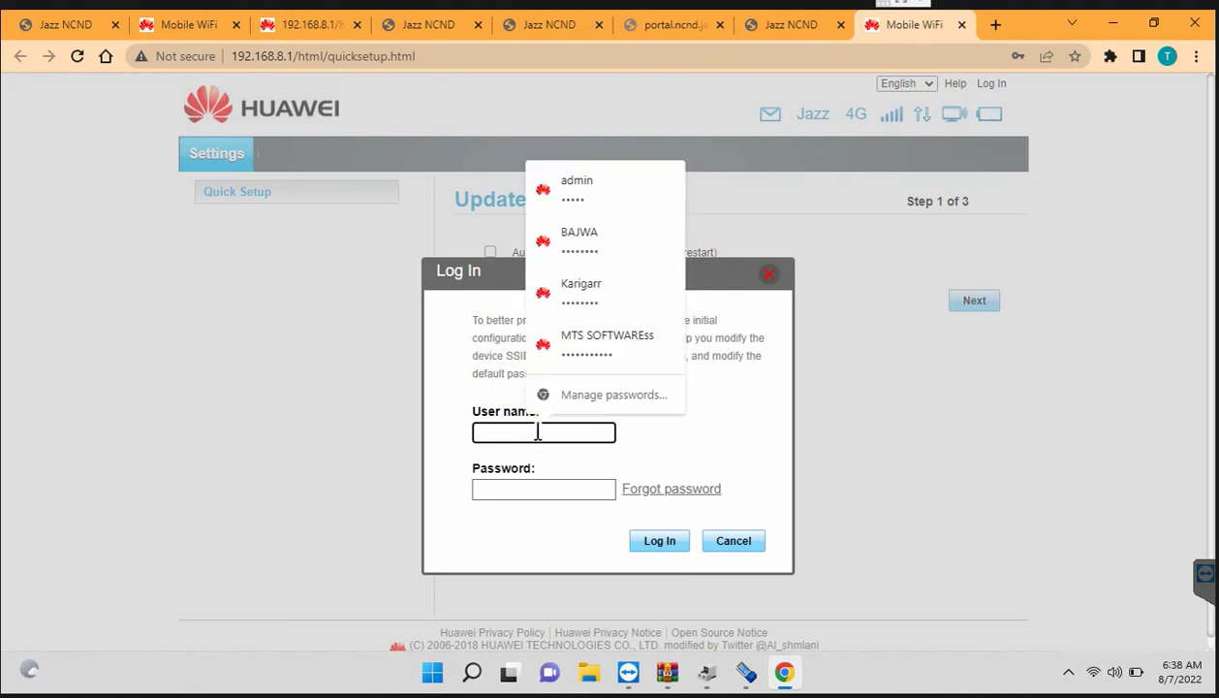
pyautogui.click(578, 188)
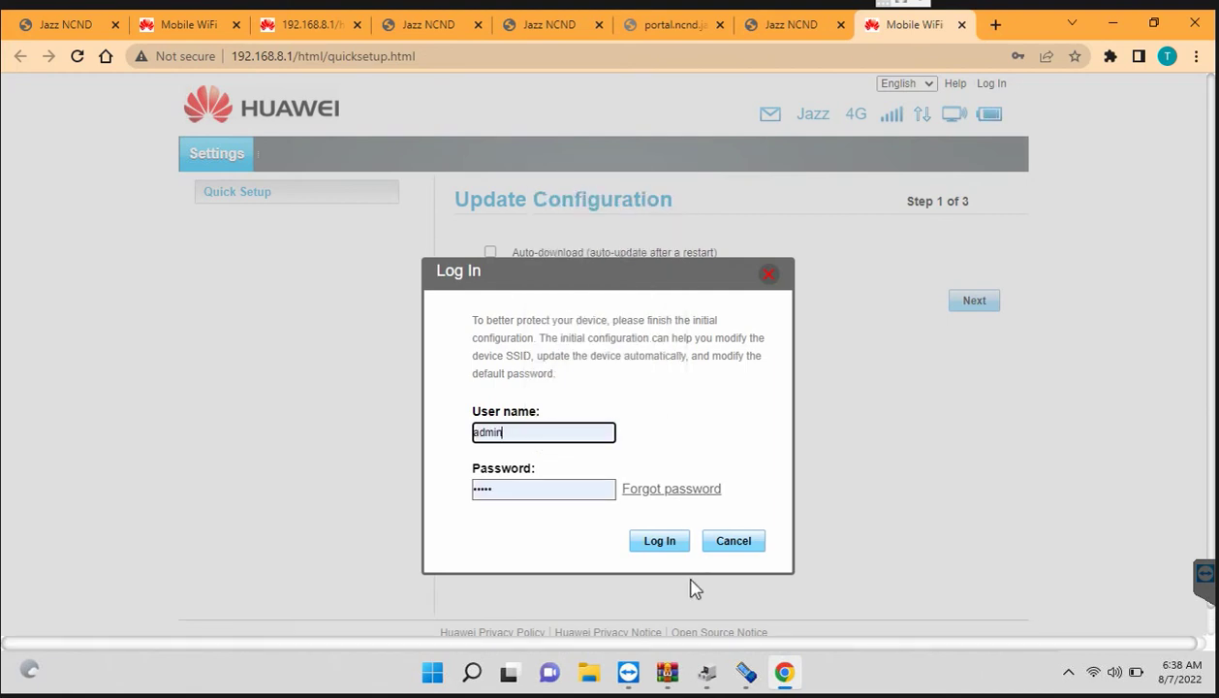
pyautogui.click(660, 542)
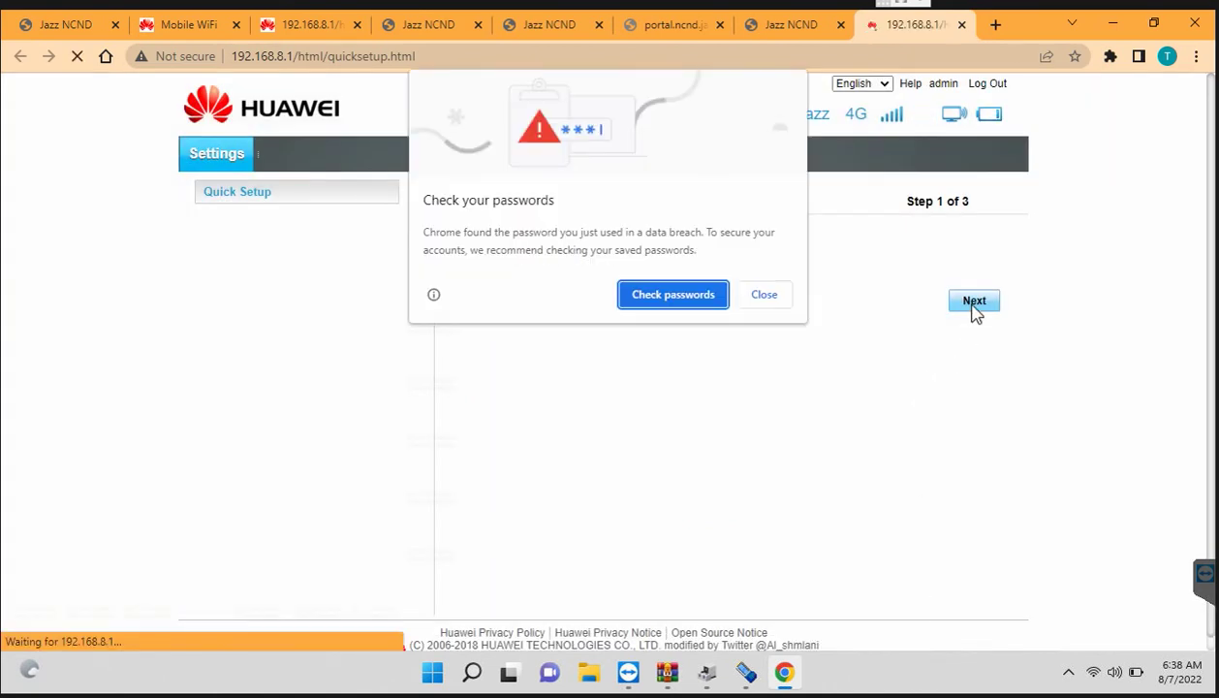
pyautogui.click(761, 296)
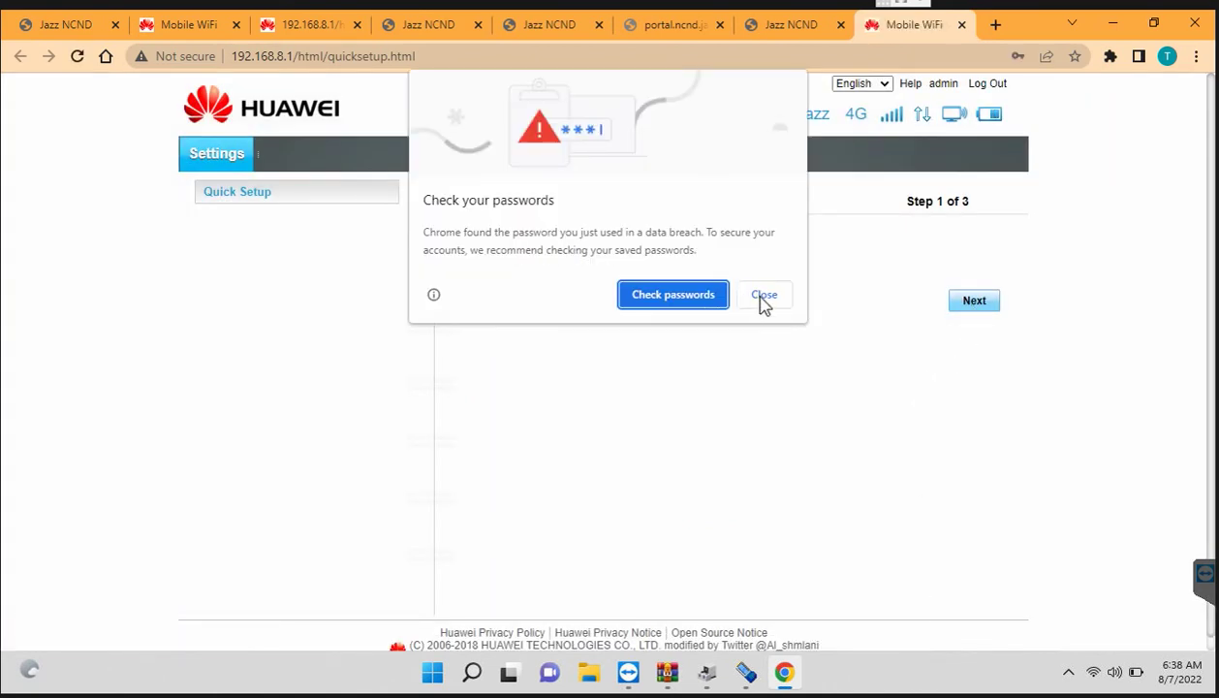
pyautogui.click(985, 308)
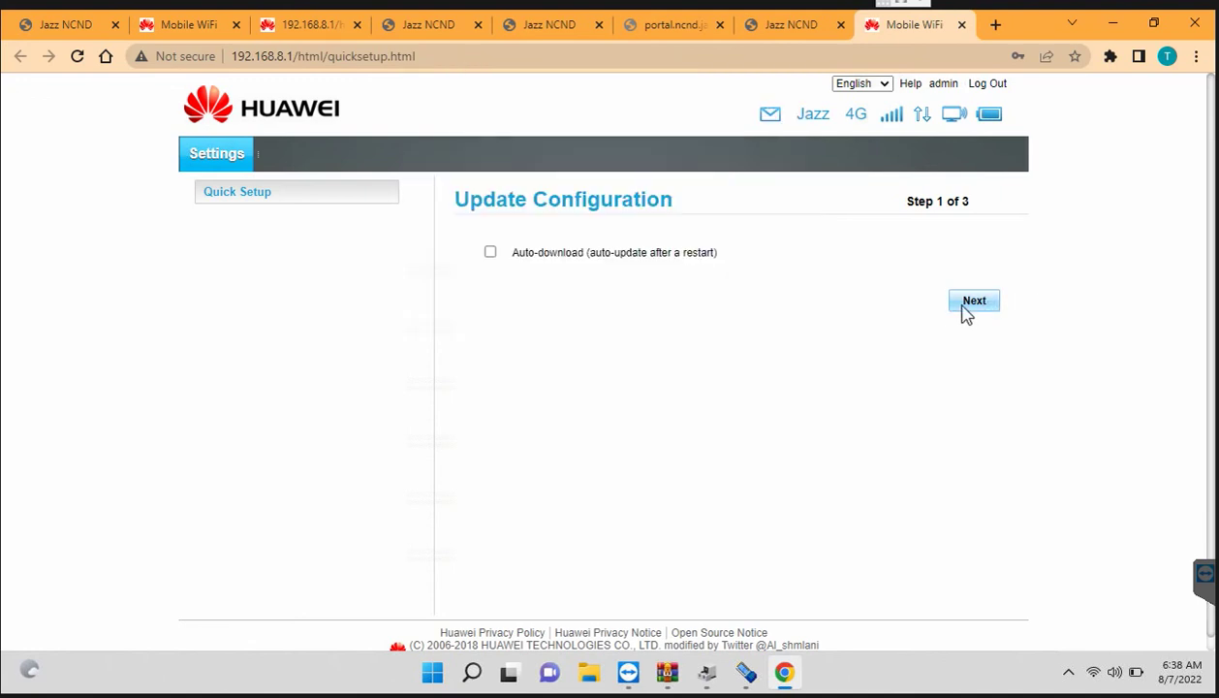
# Step: Leave auto-download off, decline auto-update, and keep the existing WiFi name
pyautogui.click(965, 310)
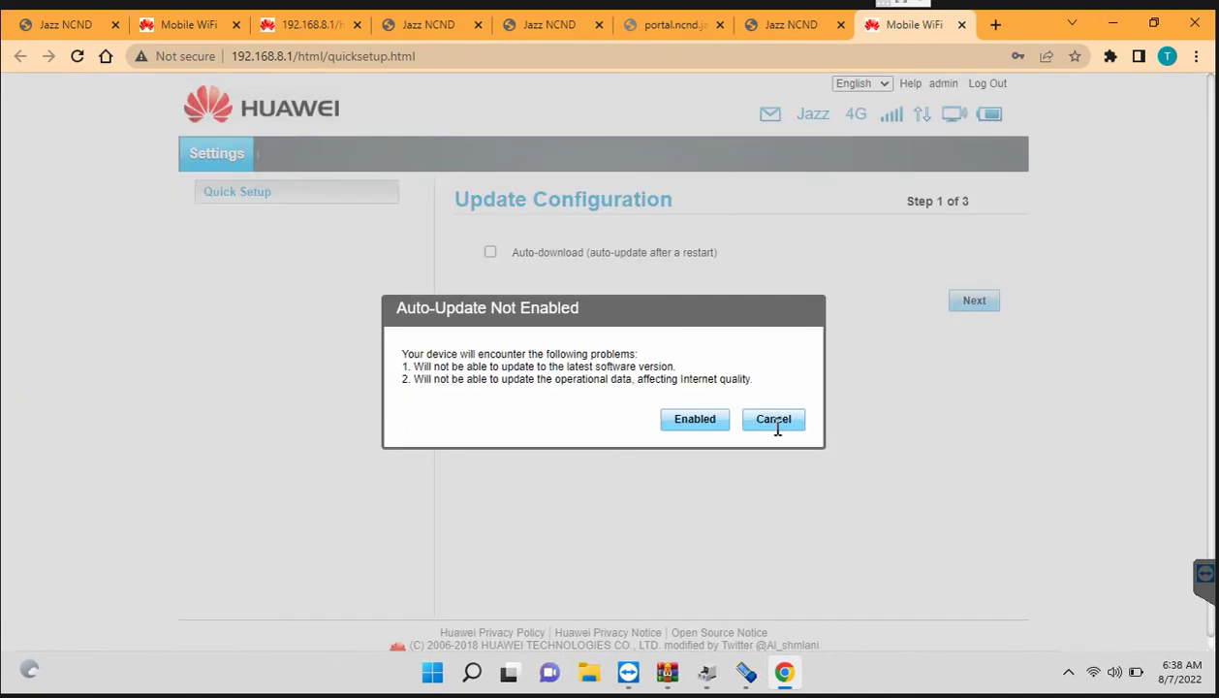
pyautogui.click(775, 427)
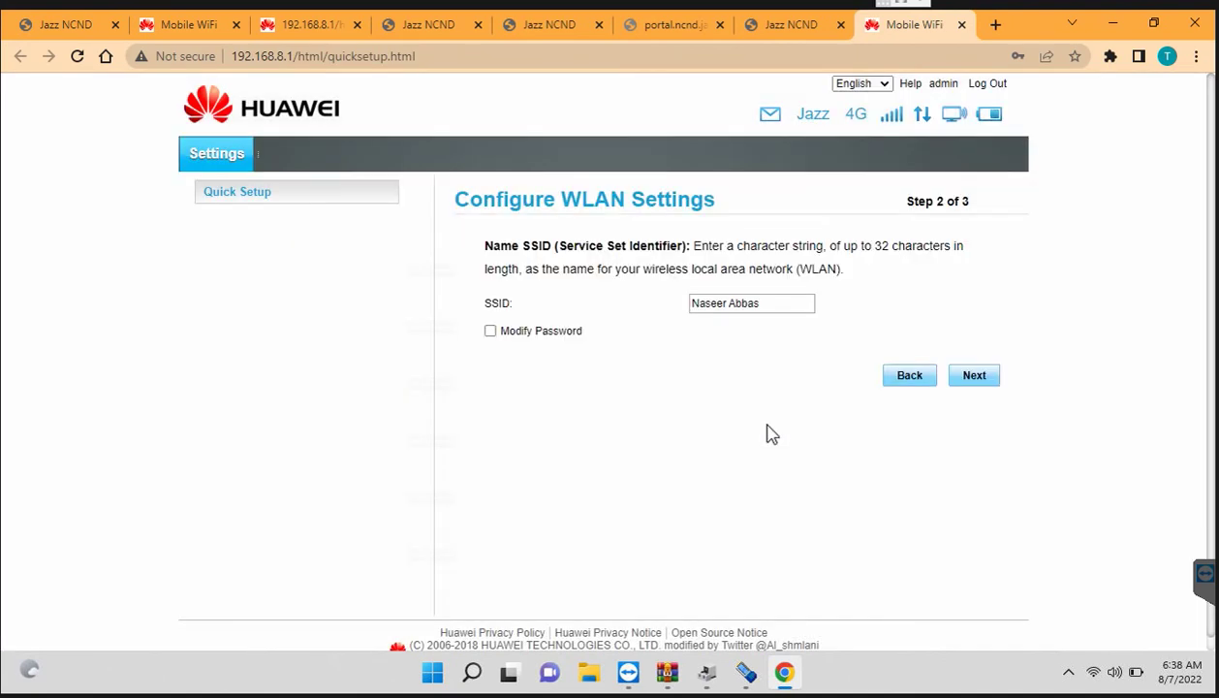
pyautogui.click(976, 378)
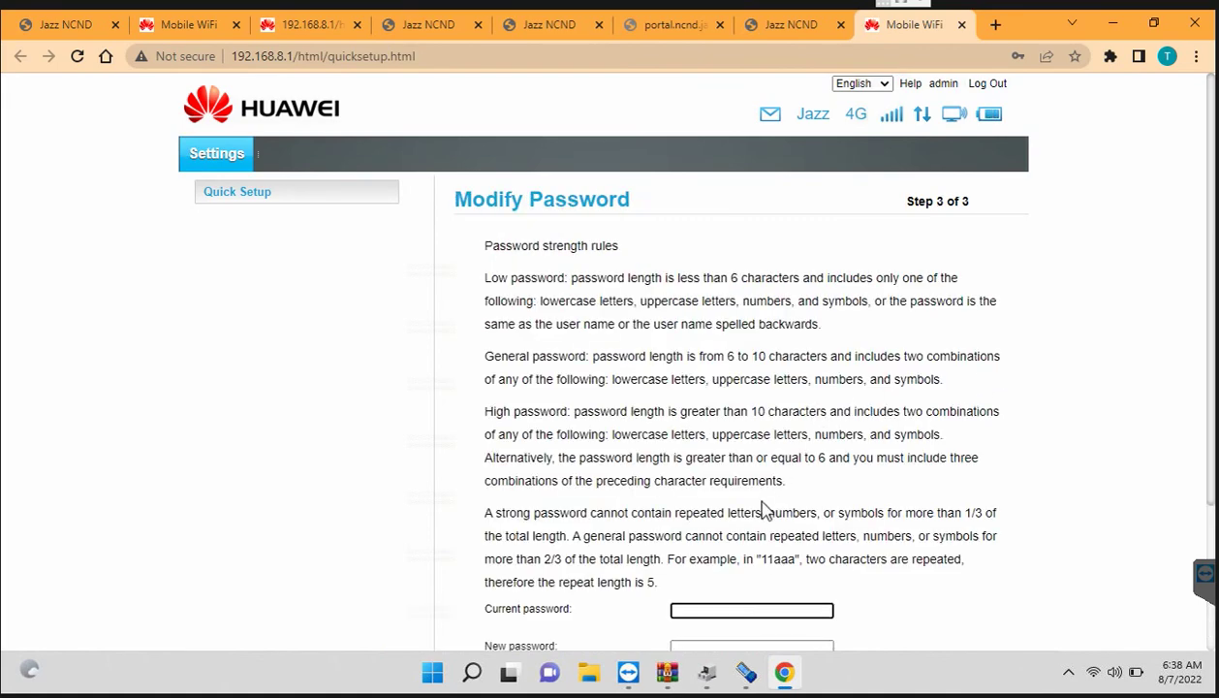
# Step: Enter the current admin password, a new password and its confirmation, then finish setup
pyautogui.scroll(-2, 766, 511)
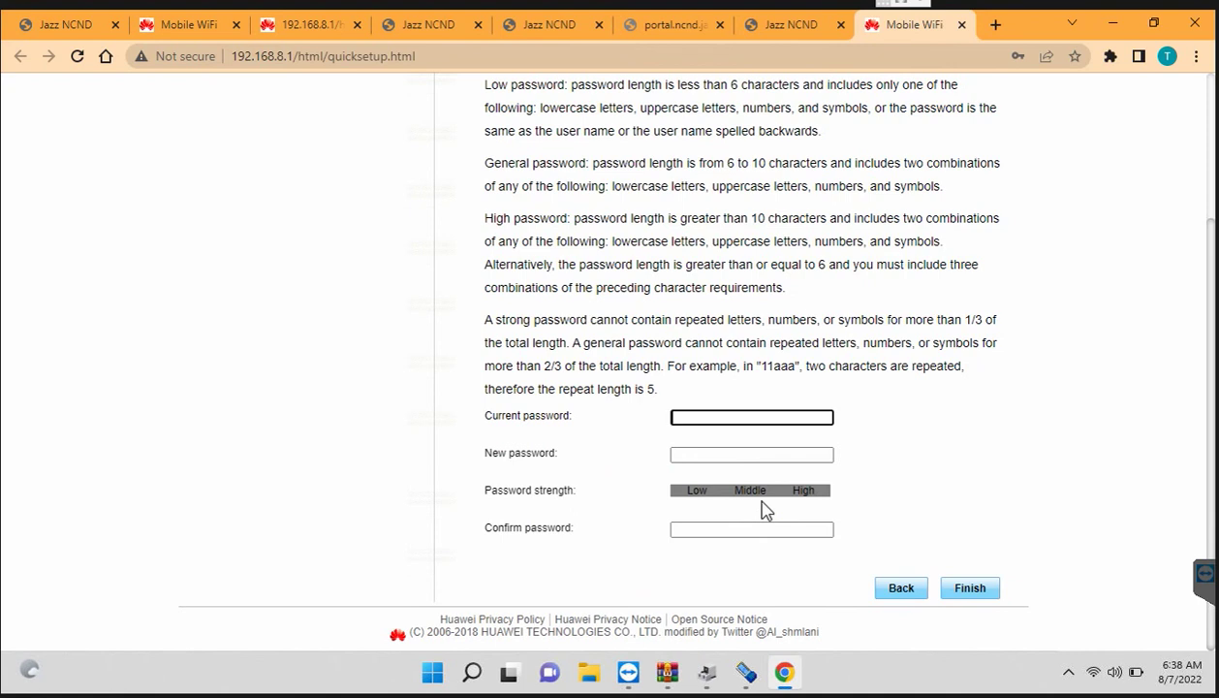
pyautogui.write('min')
pyautogui.press('Tab')
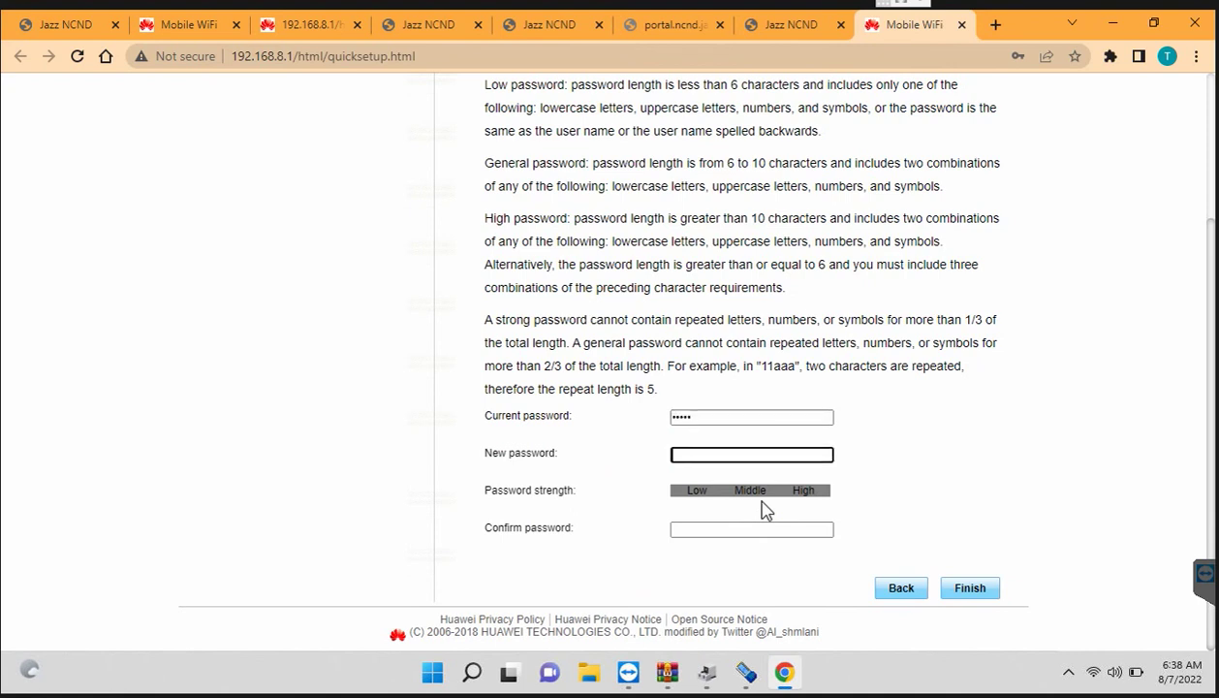
pyautogui.write('123456')
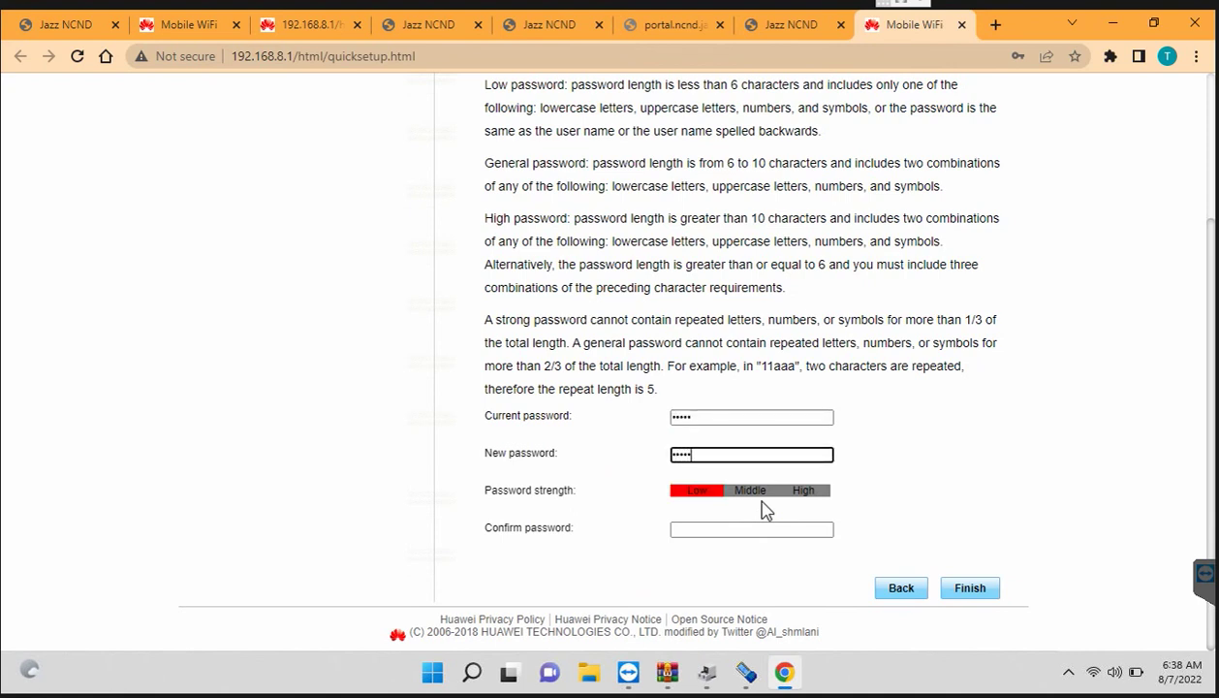
pyautogui.press('Tab')
pyautogui.write('12')
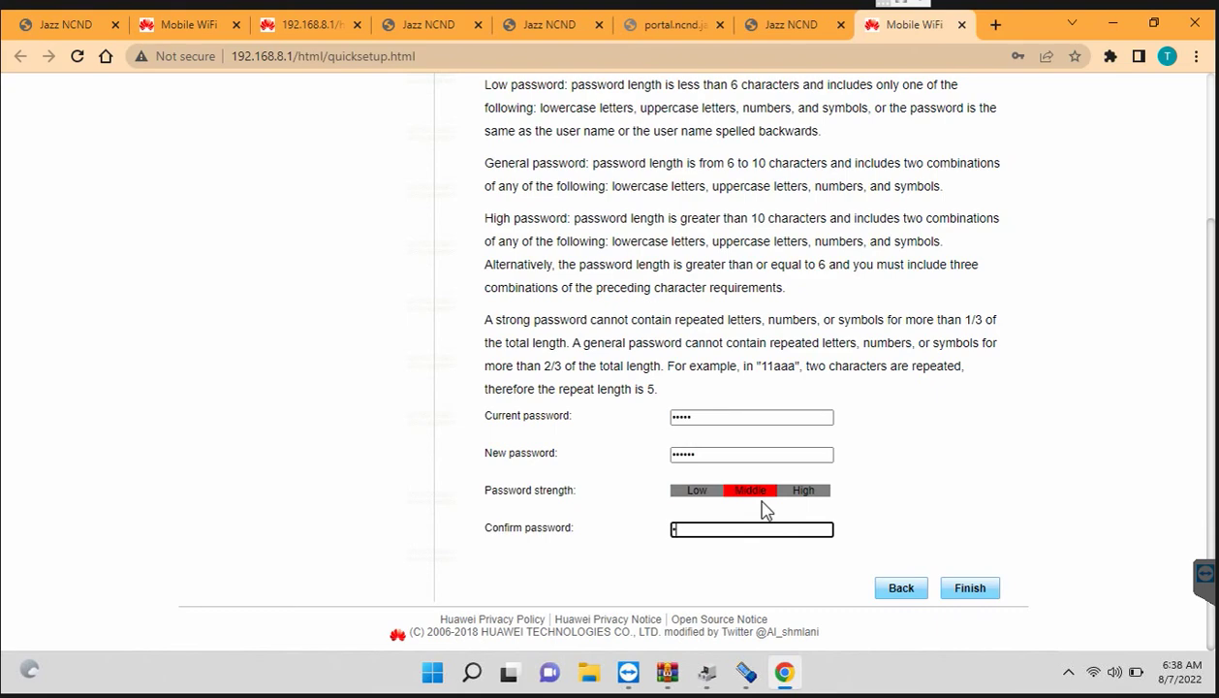
pyautogui.write('3456')
pyautogui.click(971, 590)
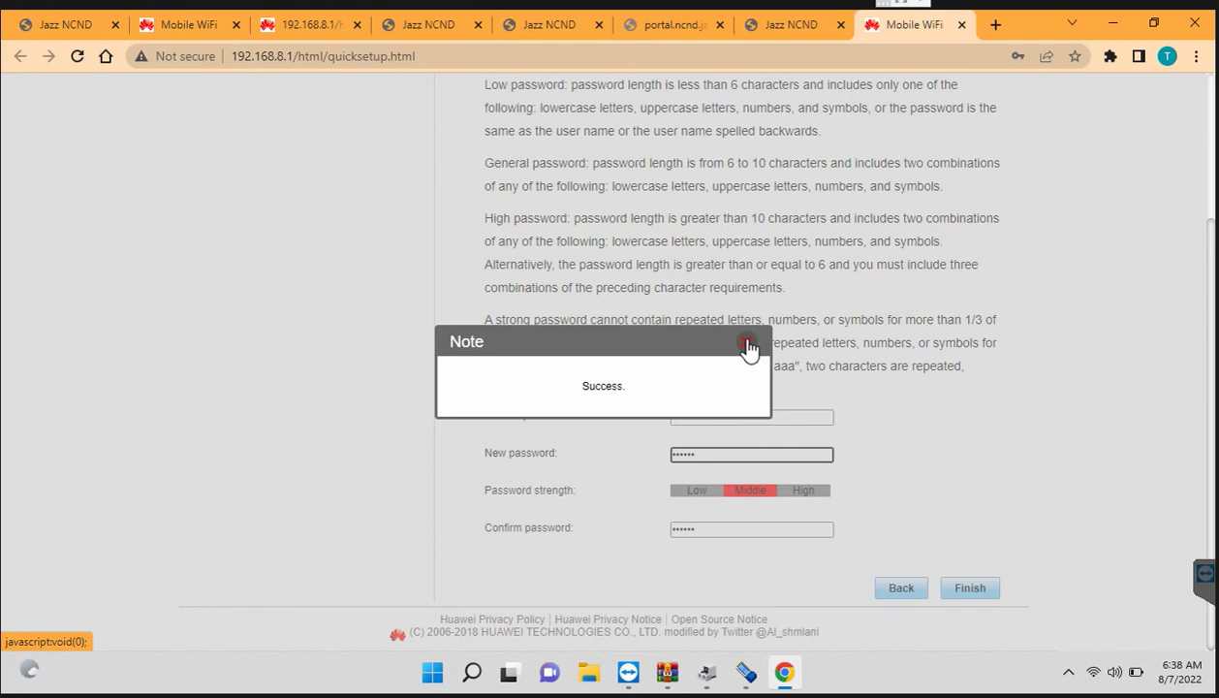
# Step: Close the success note and Chrome's save-password bubble, then go to Settings
pyautogui.click(748, 344)
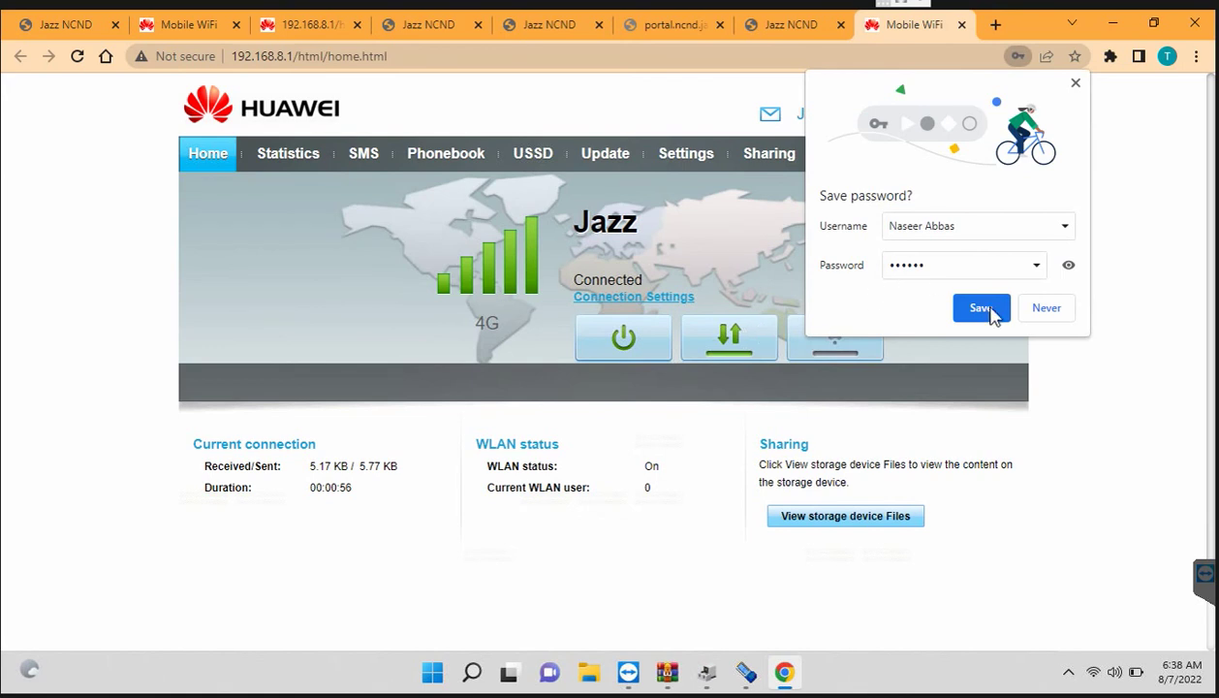
pyautogui.click(1045, 308)
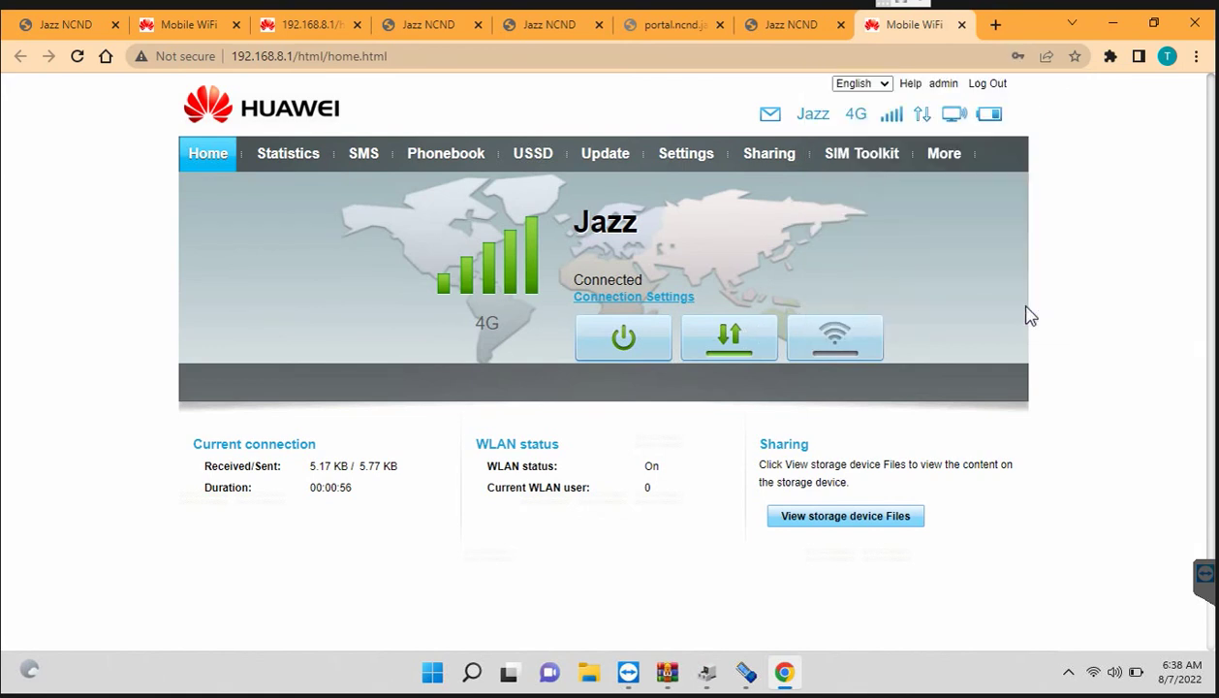
pyautogui.click(685, 164)
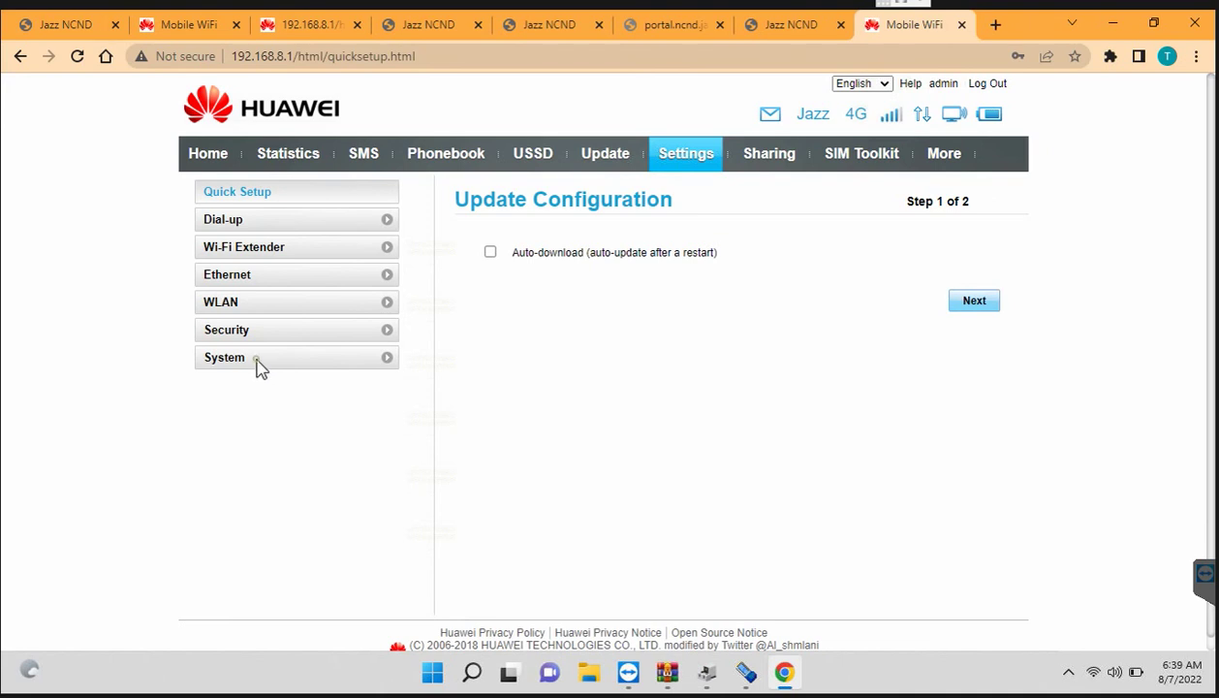
# Step: Review System > Device Information showing software 21.316.03.00.1133, then return Home
pyautogui.click(257, 361)
pyautogui.click(270, 384)
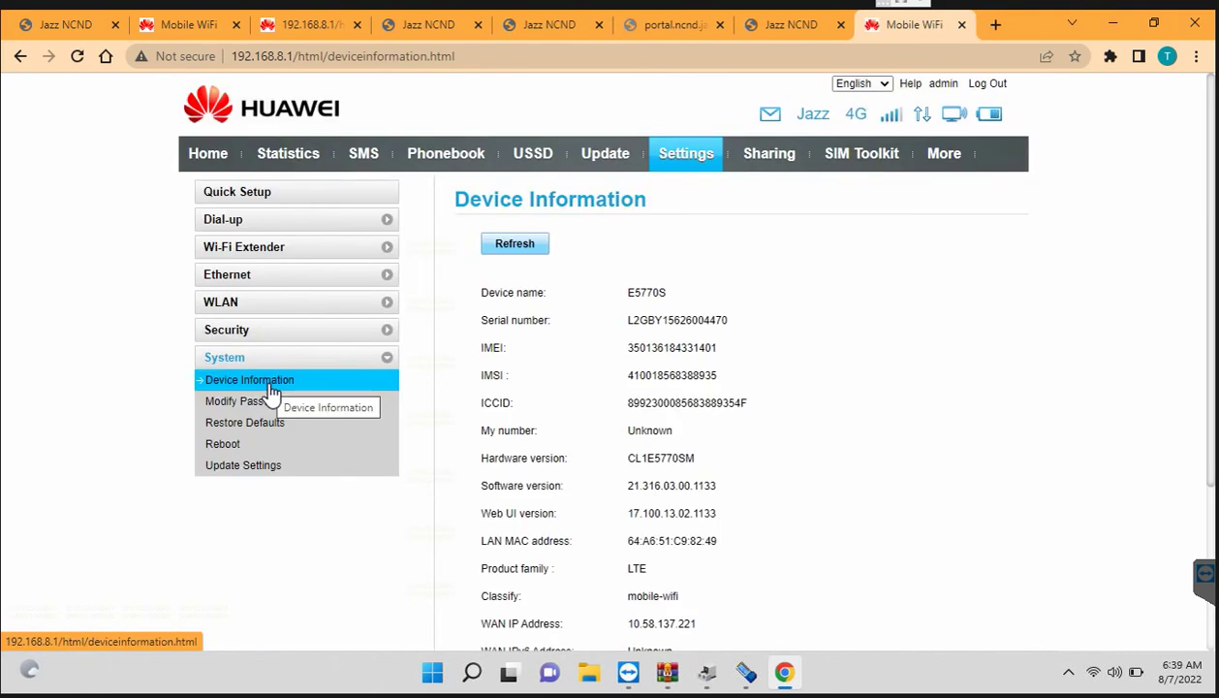
pyautogui.scroll(-1, 272, 392)
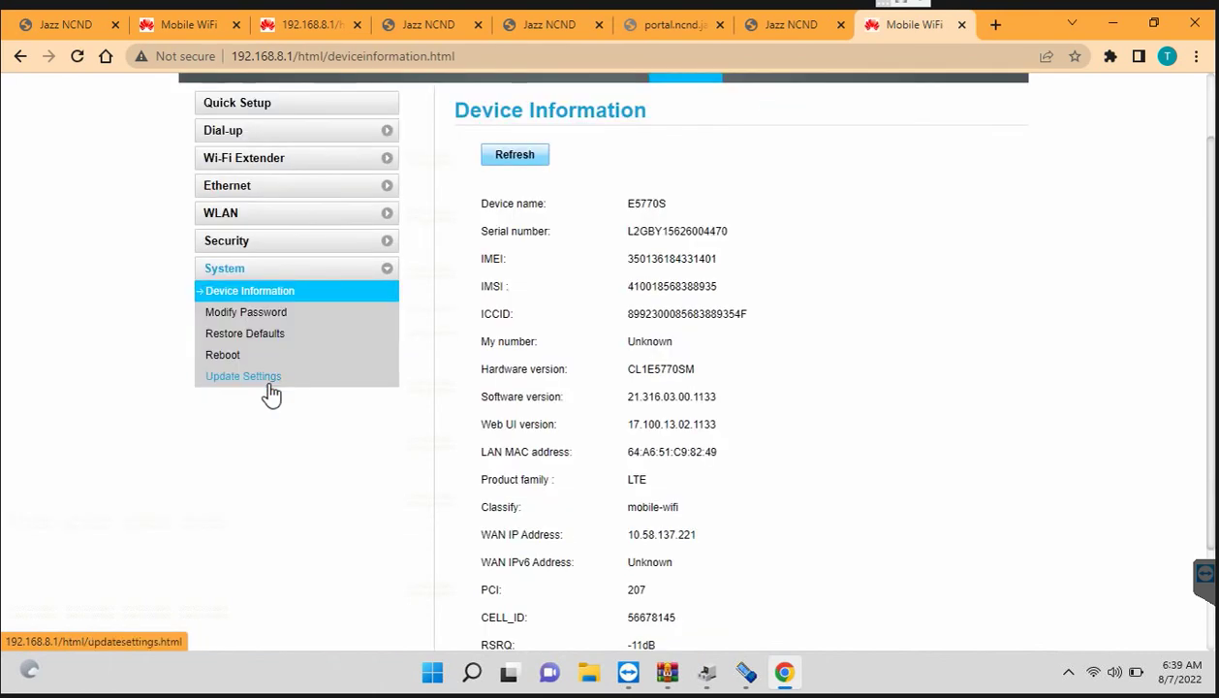
pyautogui.scroll(-3, 271, 393)
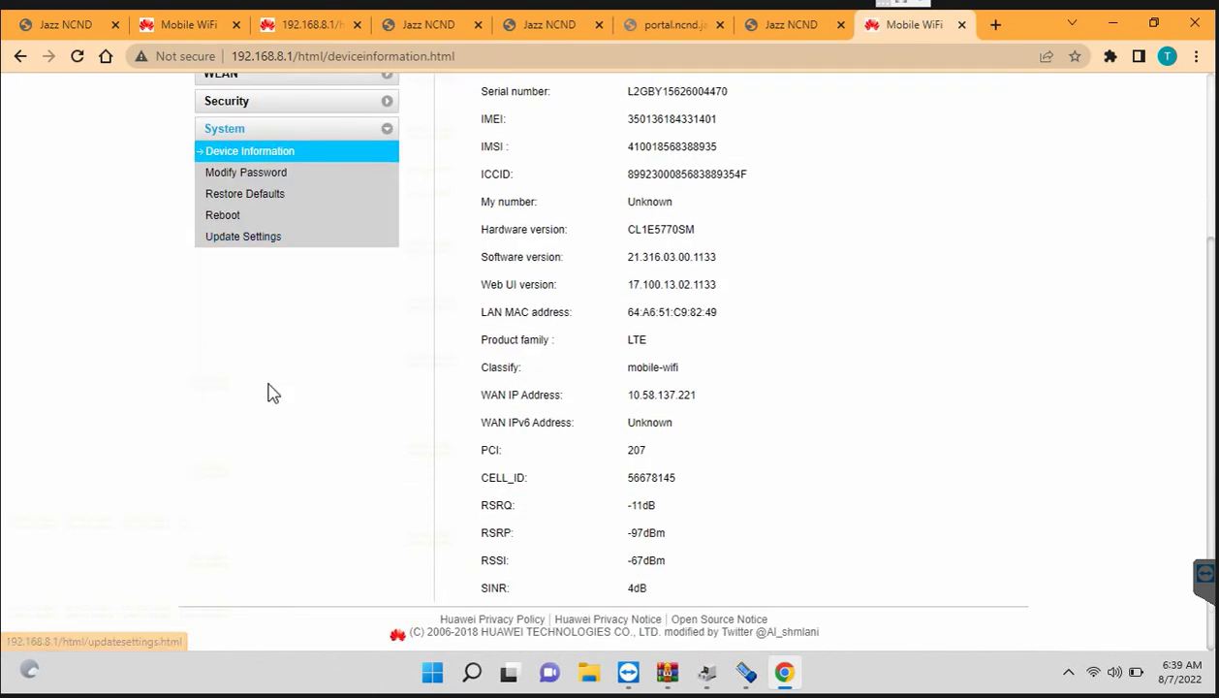
pyautogui.scroll(5, 271, 393)
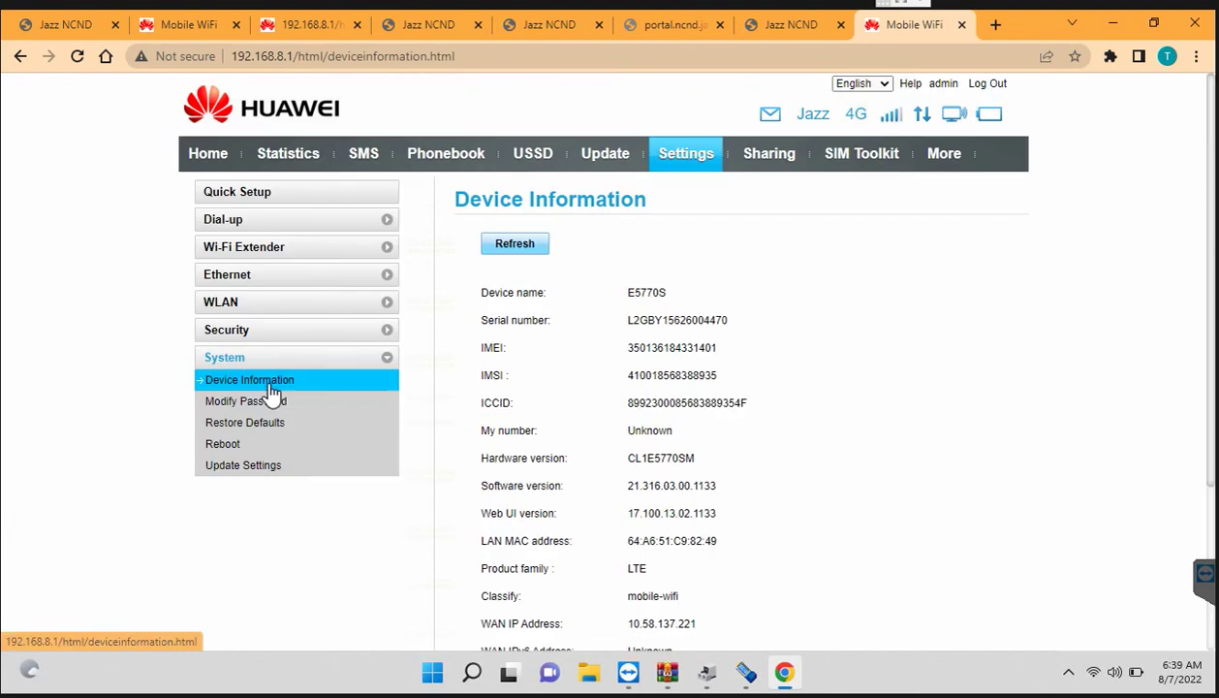
pyautogui.click(206, 170)
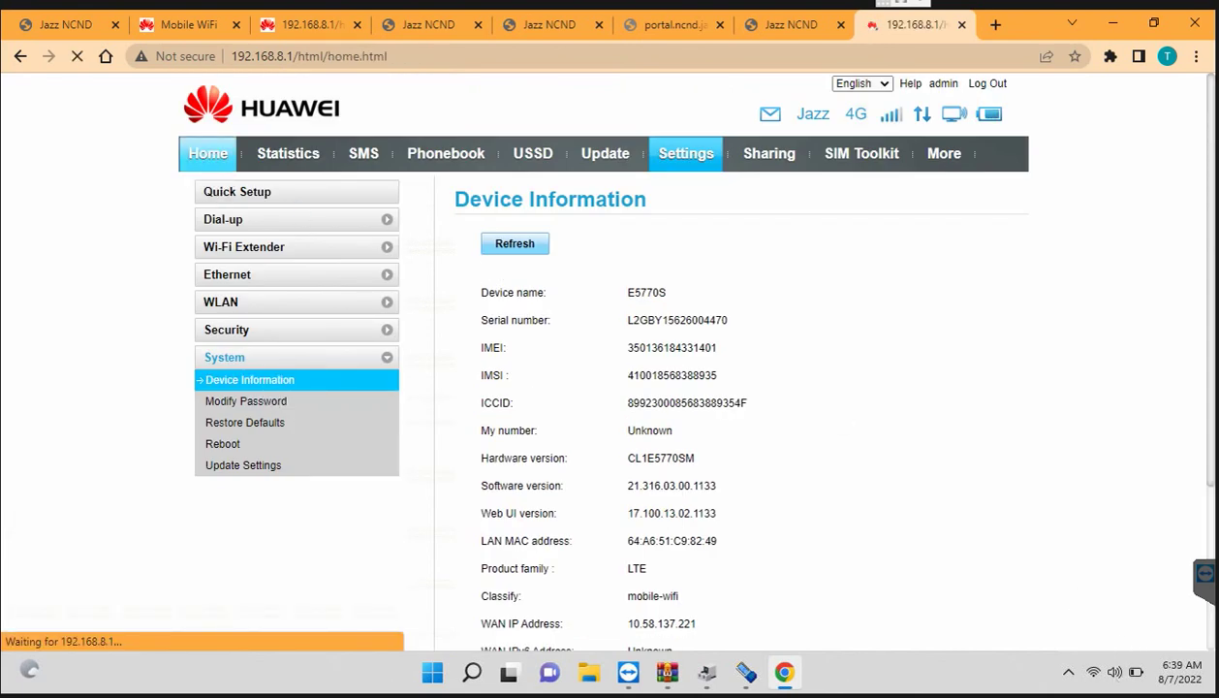